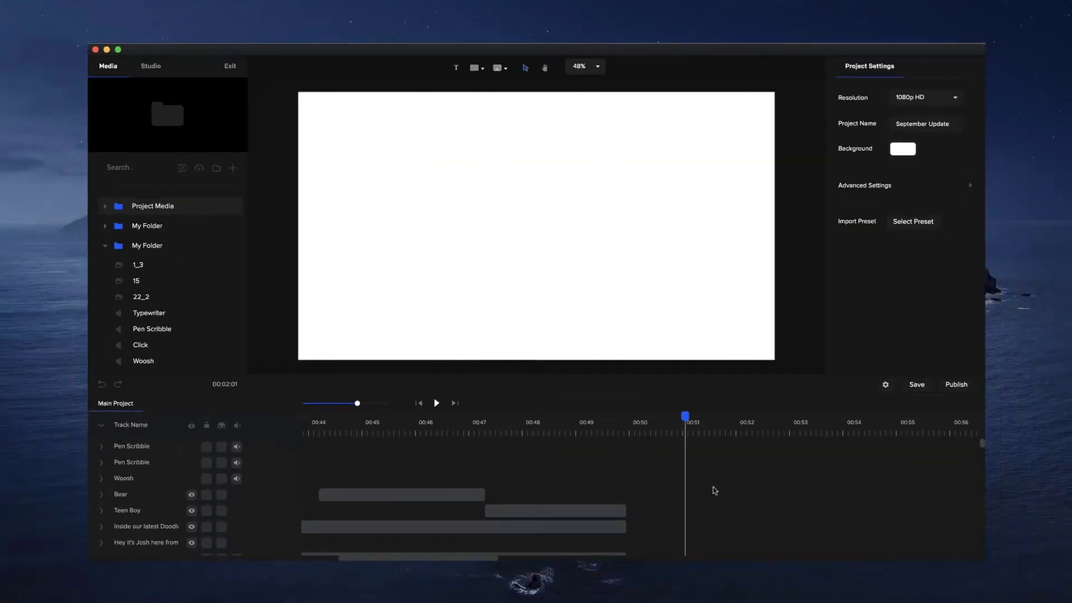
Zoom the blank canvas out slightly.
scroll(564, 270, "down", 1)
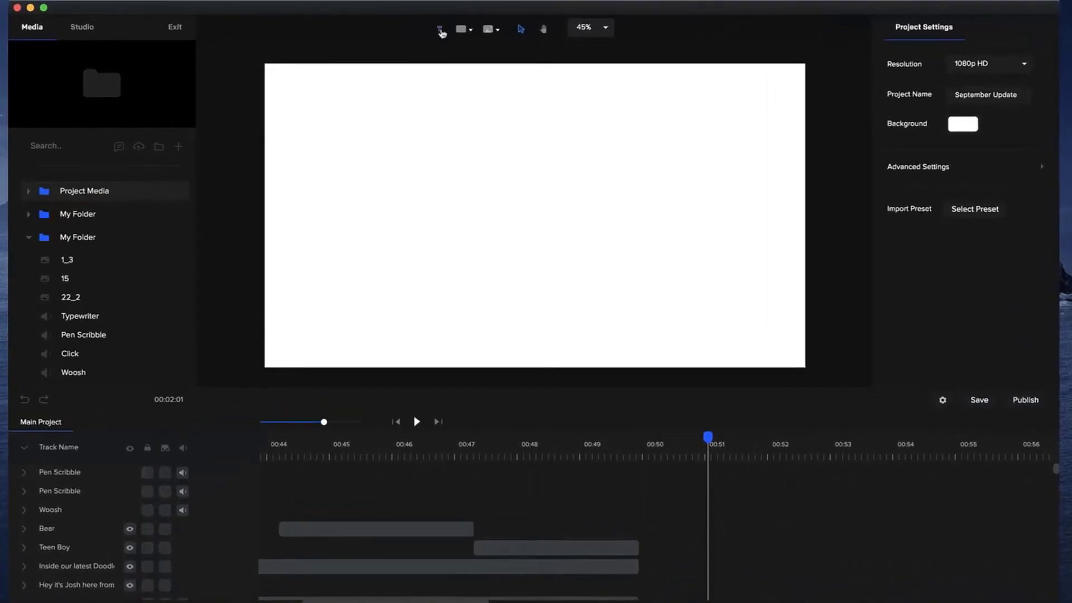
Add a text element and set its colour to black (#000000).
left_click(440, 31)
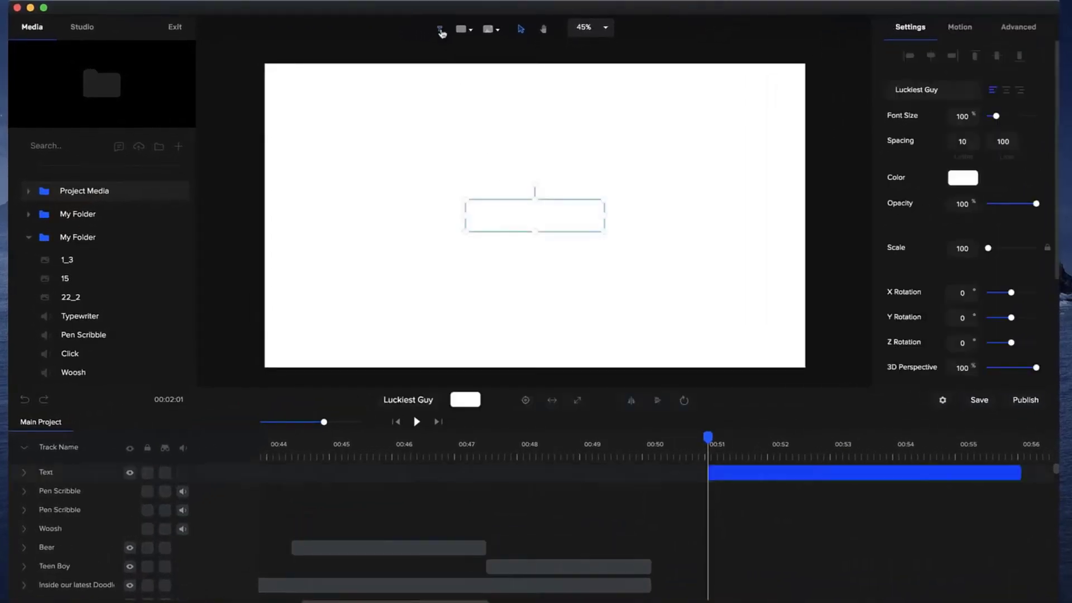
left_click(962, 178)
left_click_drag(944, 154, 821, 199)
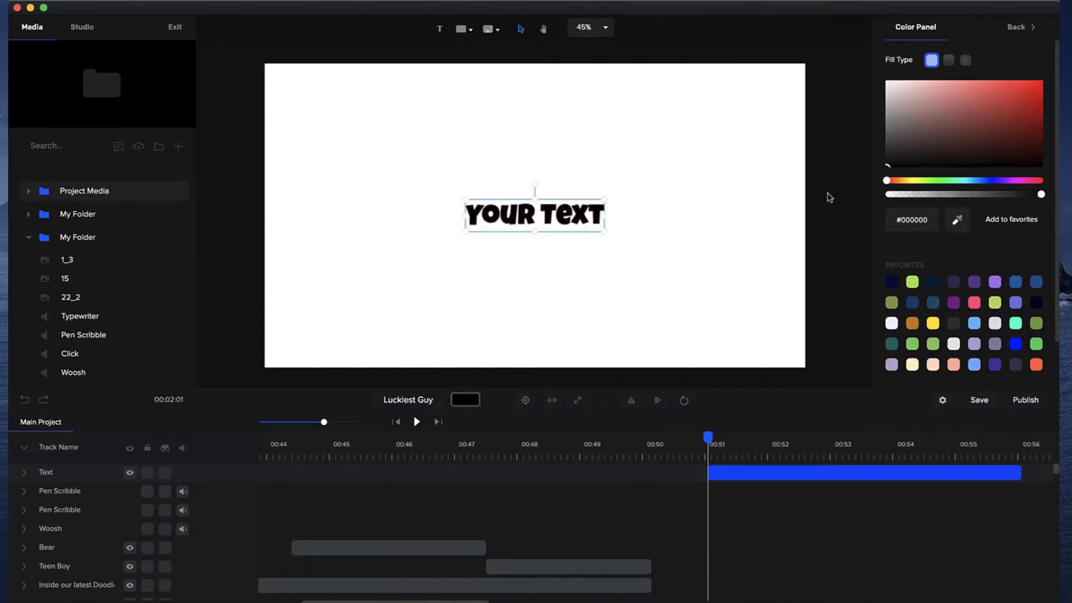
Replace the placeholder with 'Let's Doodle' and enlarge it to scale 172.
double_click(570, 223)
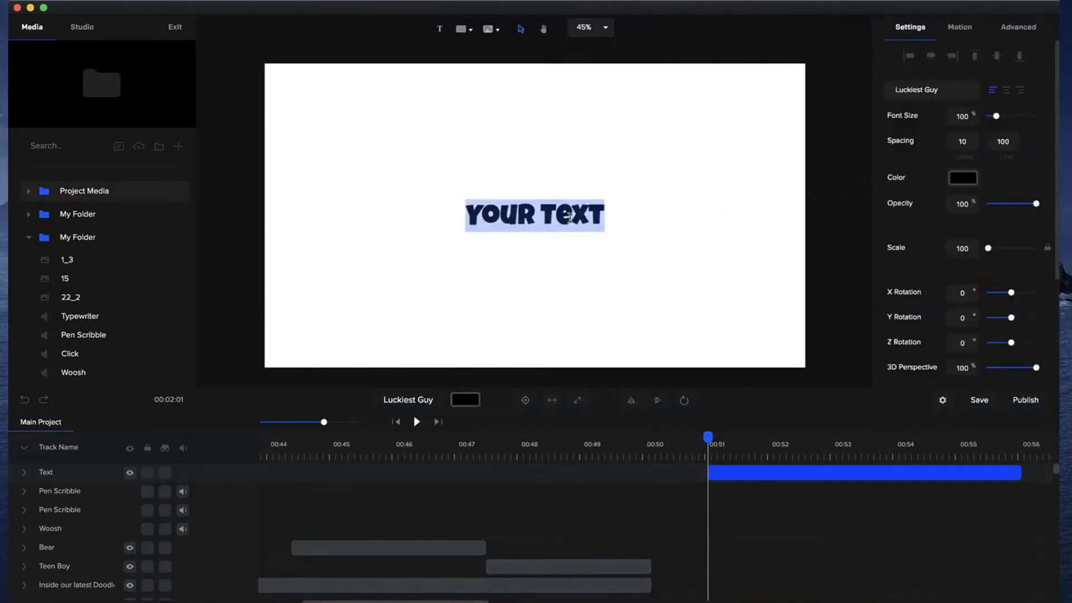
type("Let's ")
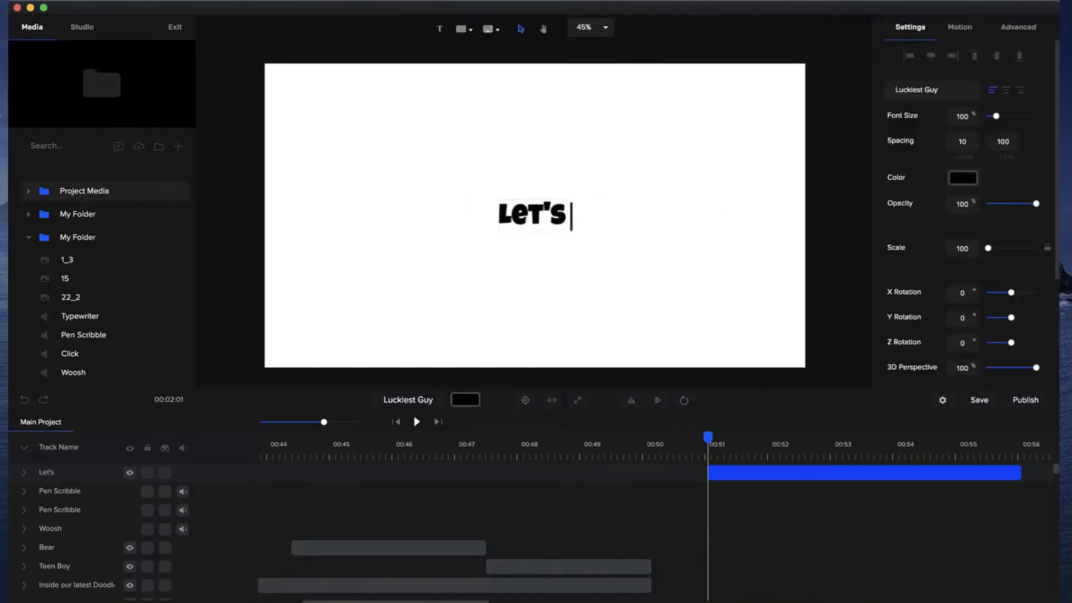
type("Doodle")
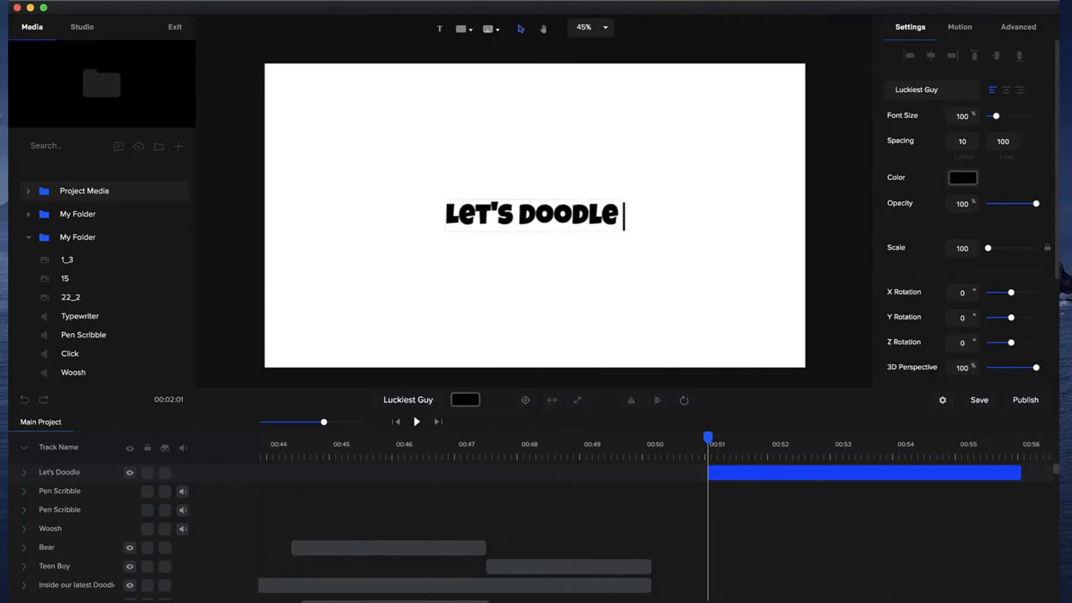
key("Escape")
left_click(618, 230)
mouse_move(619, 231)
left_mouse_down()
mouse_move(691, 265)
mouse_move(715, 249)
mouse_move(647, 235)
left_mouse_up()
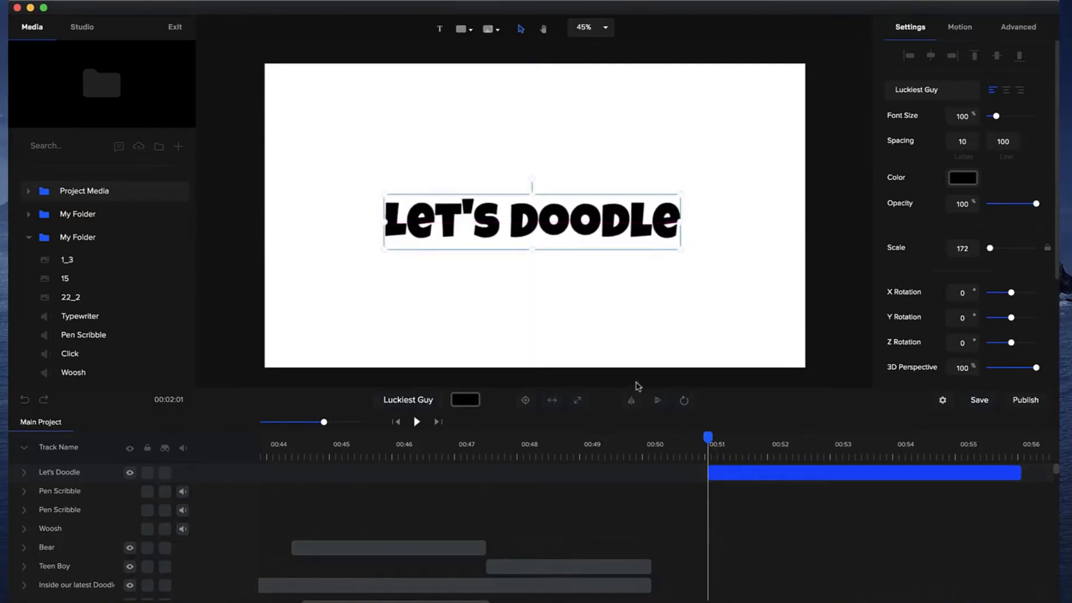
Add the Doodle text effect to 'Let's Doodle' and scrub to preview the hand drawing.
left_click(24, 473)
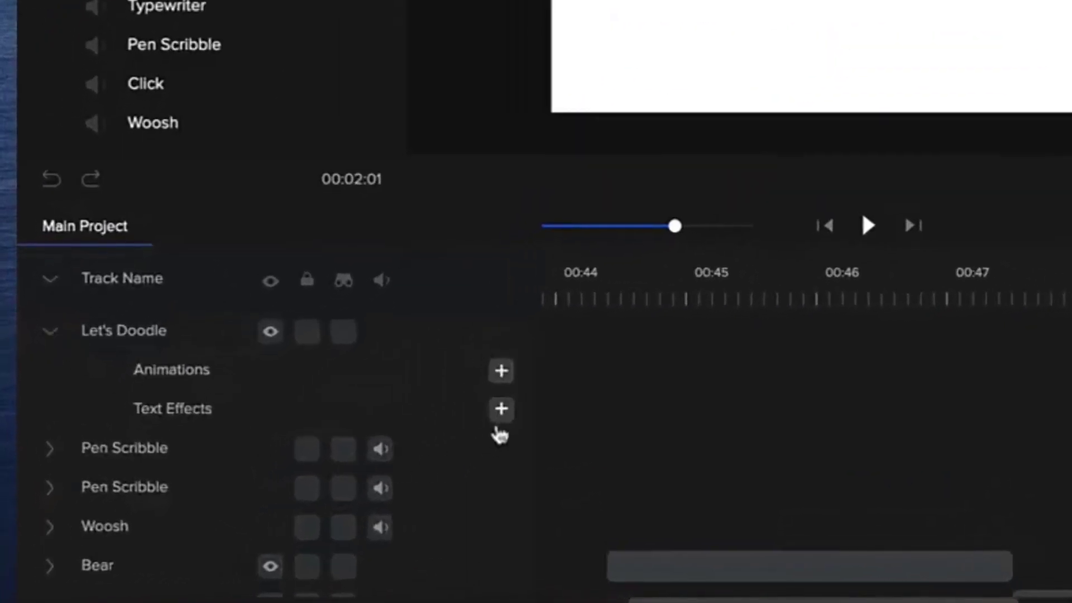
left_click(501, 409)
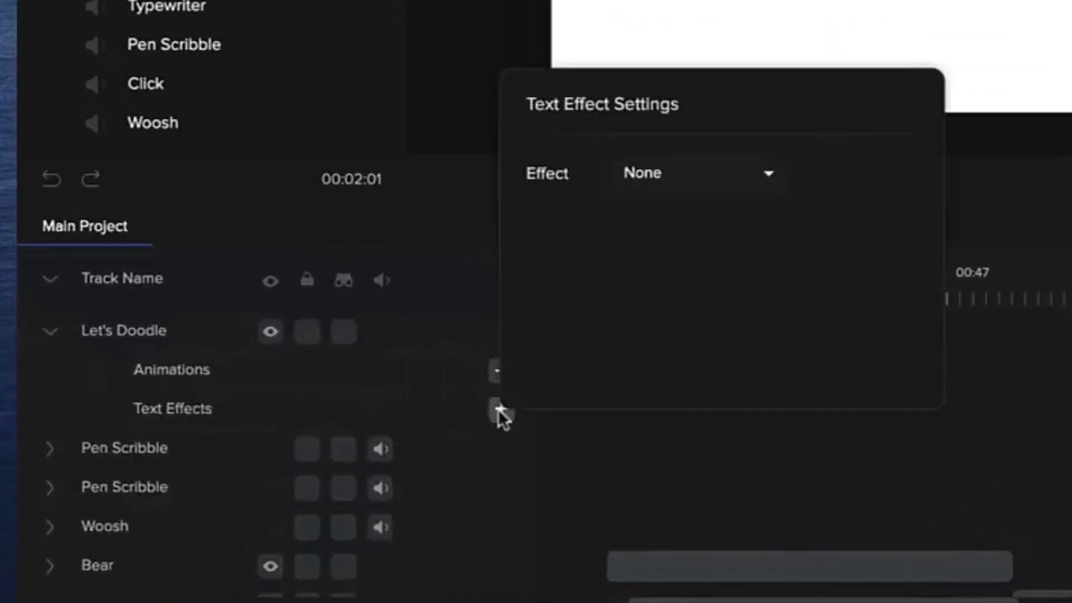
left_click(706, 179)
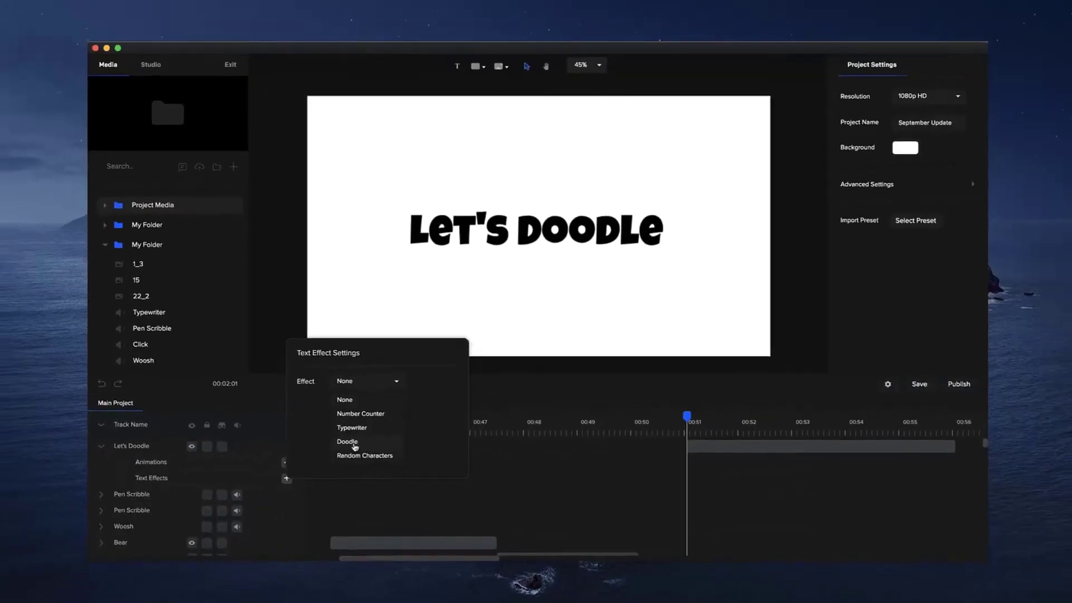
left_click(529, 382)
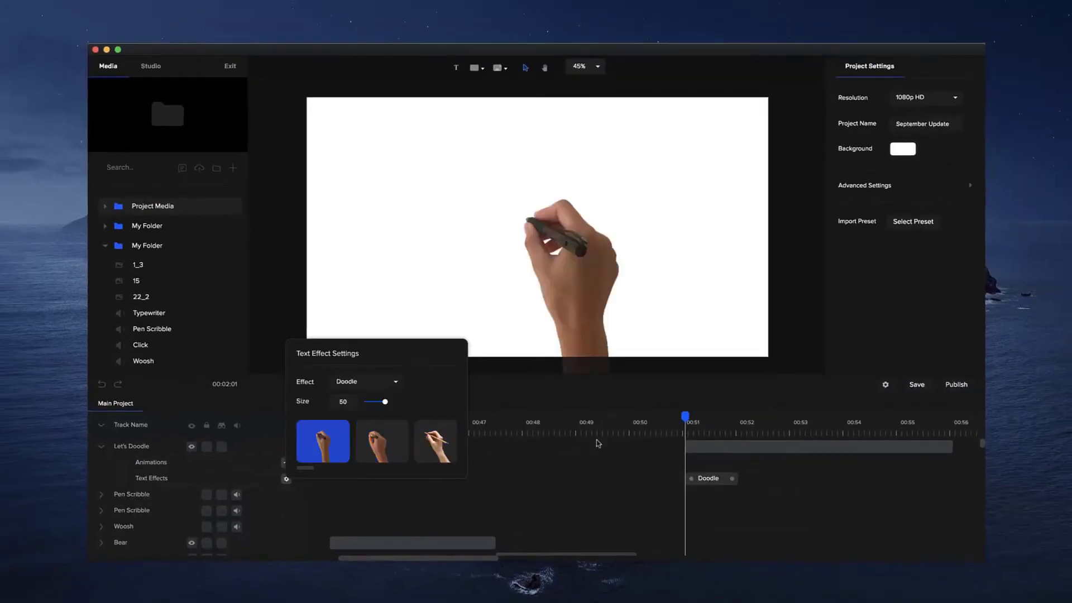
left_click_drag(682, 420, 733, 417)
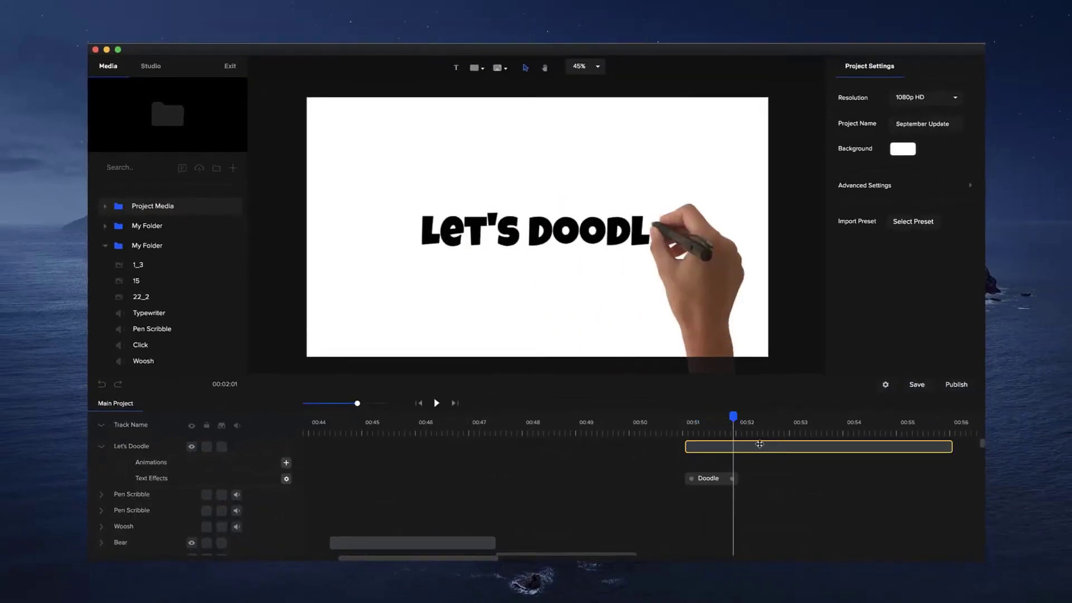
Set the text's rotation point to the top-left corner and scrub to preview the drawing.
left_click(759, 445)
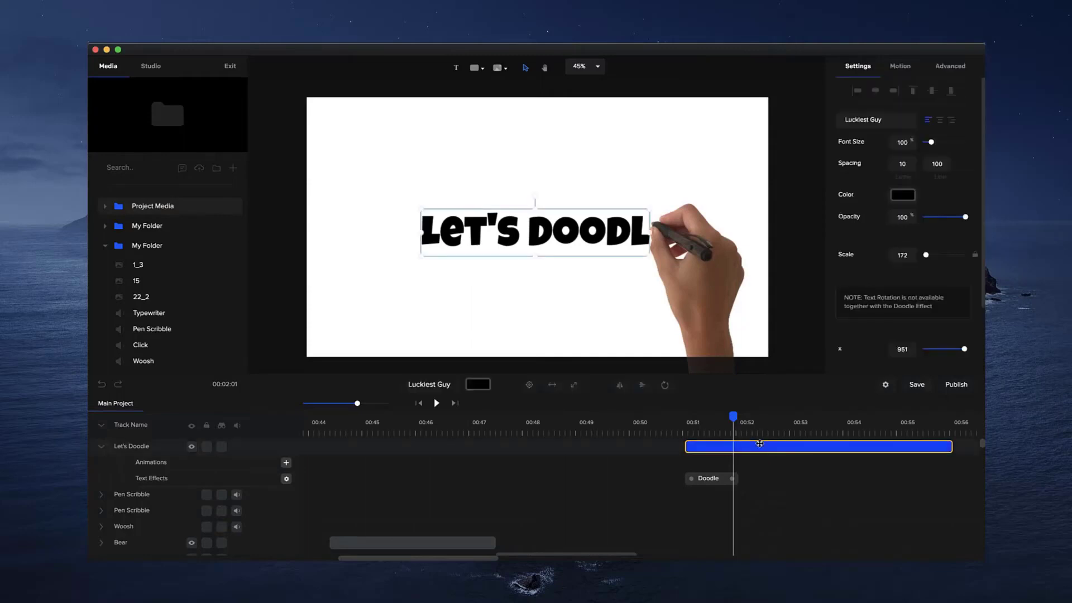
left_click(671, 388)
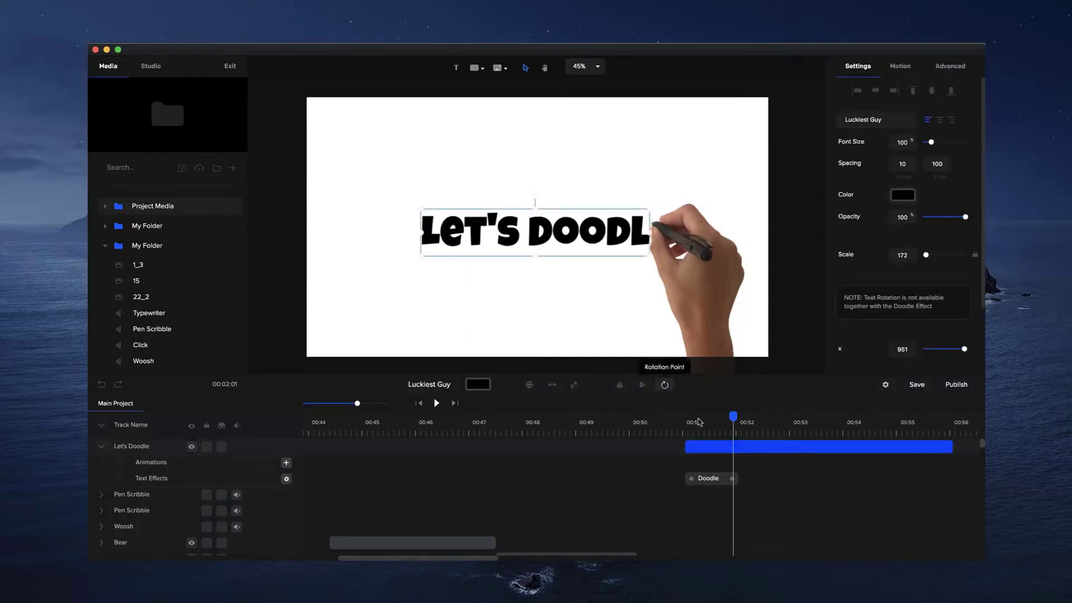
left_click(668, 388)
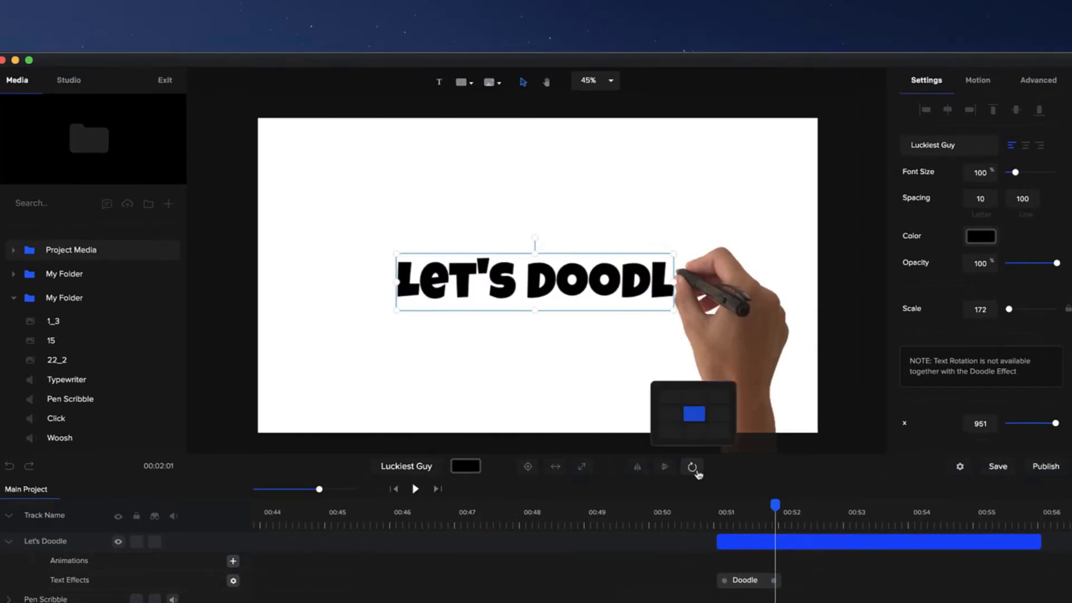
left_click(671, 397)
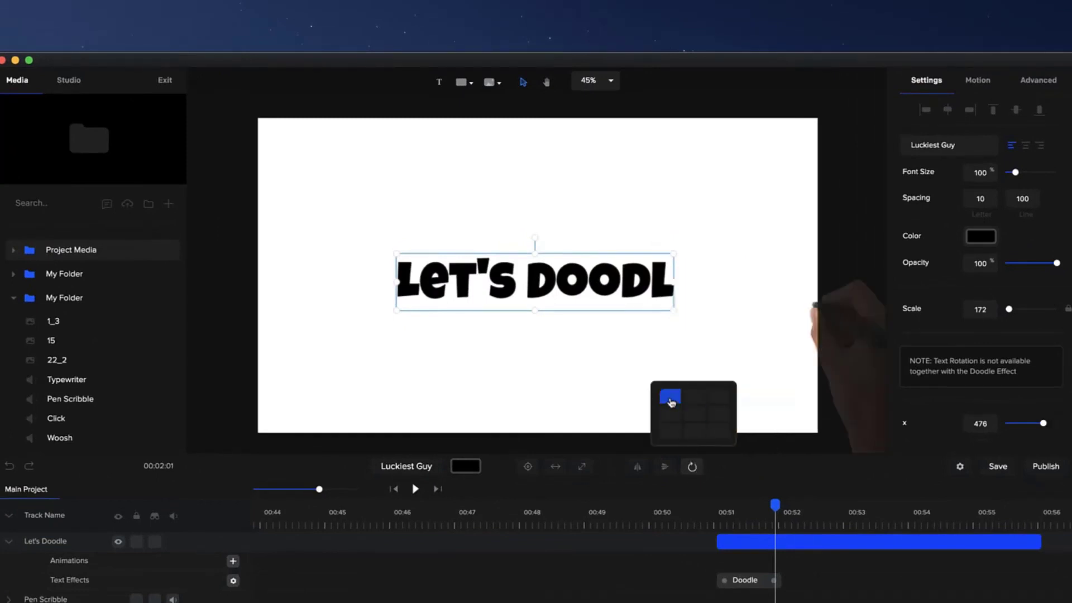
left_click(708, 517)
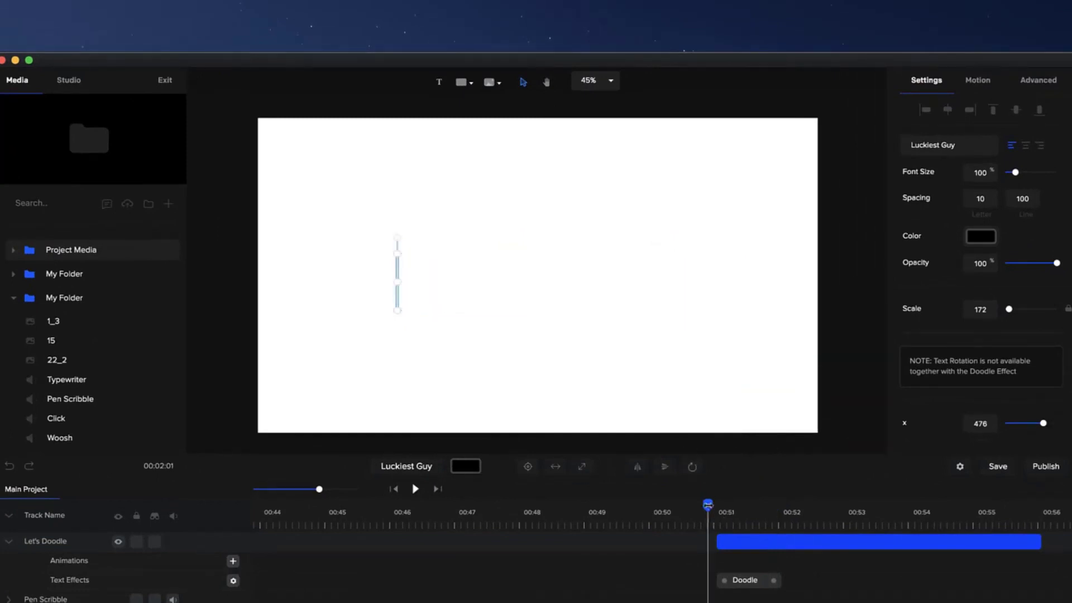
left_click_drag(707, 503, 782, 502)
Lengthen the Doodle effect clip to slow the drawing, then play it back.
left_click(771, 581)
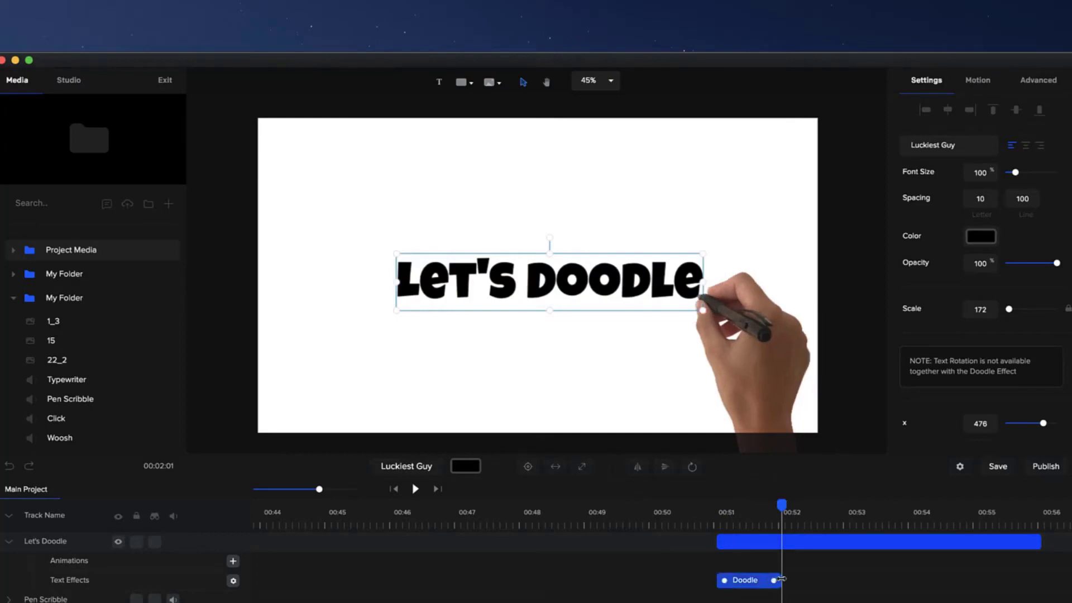
left_click_drag(781, 579, 798, 581)
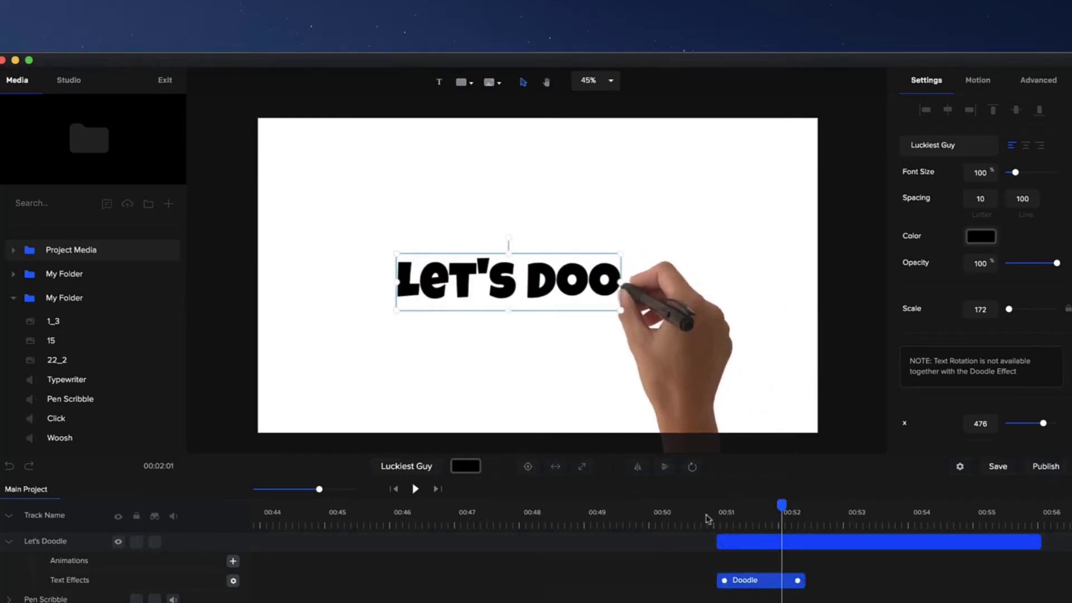
left_click(707, 518)
key("space")
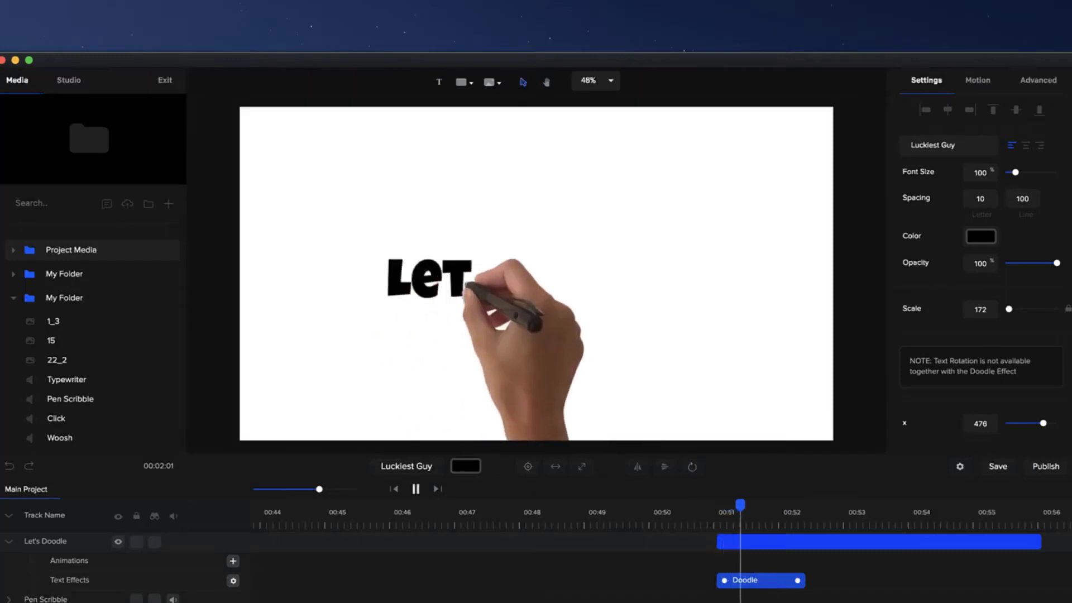
key("space")
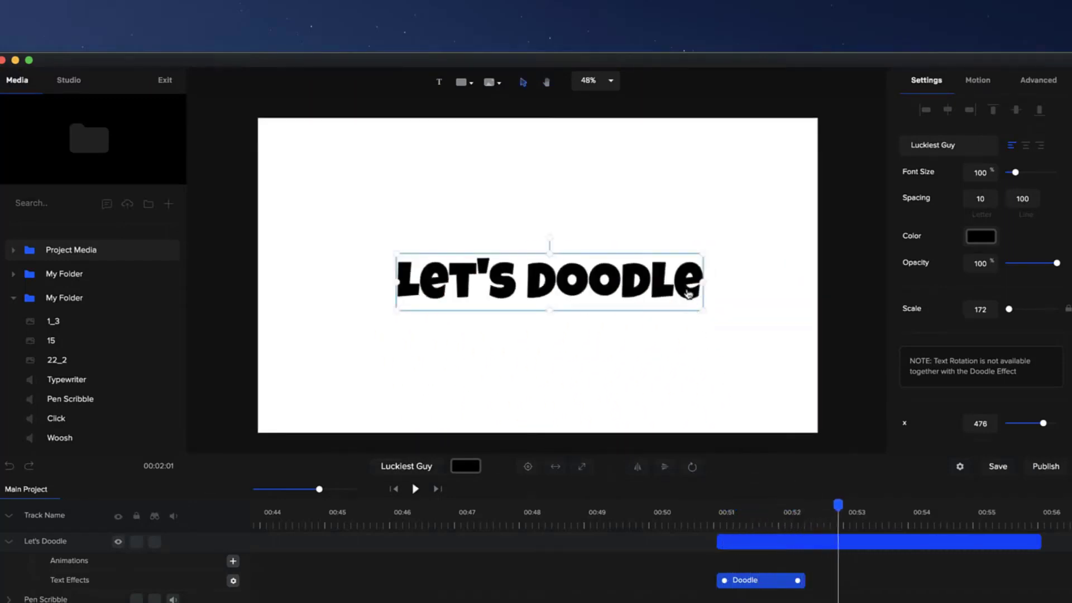
Reposition 'Let's Doodle' just above the canvas centre, checking it at several playhead points.
left_click_drag(688, 293, 670, 232)
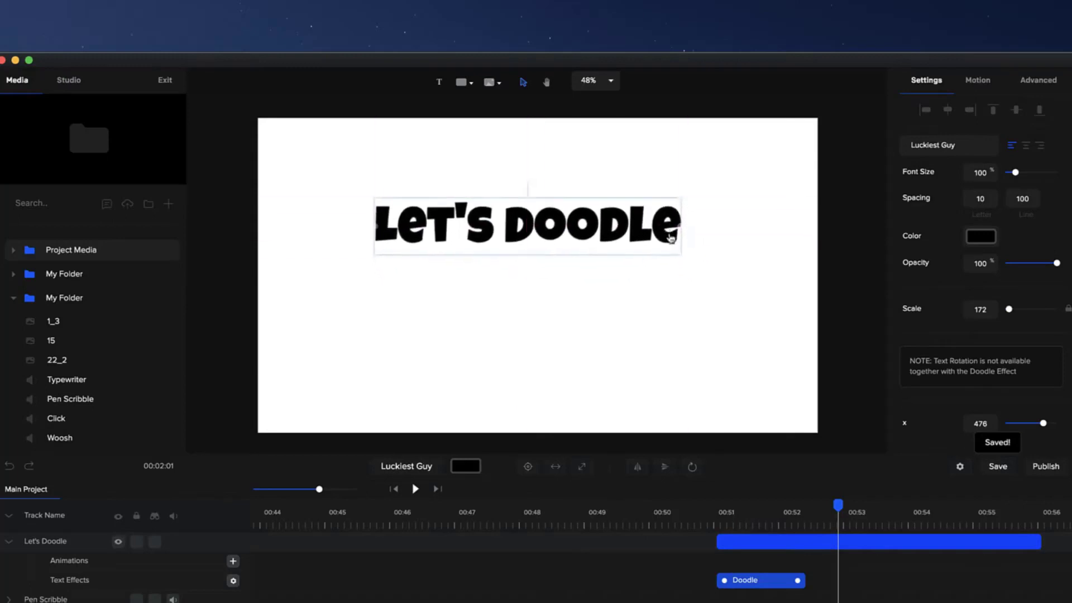
left_click(777, 510)
left_click(736, 510)
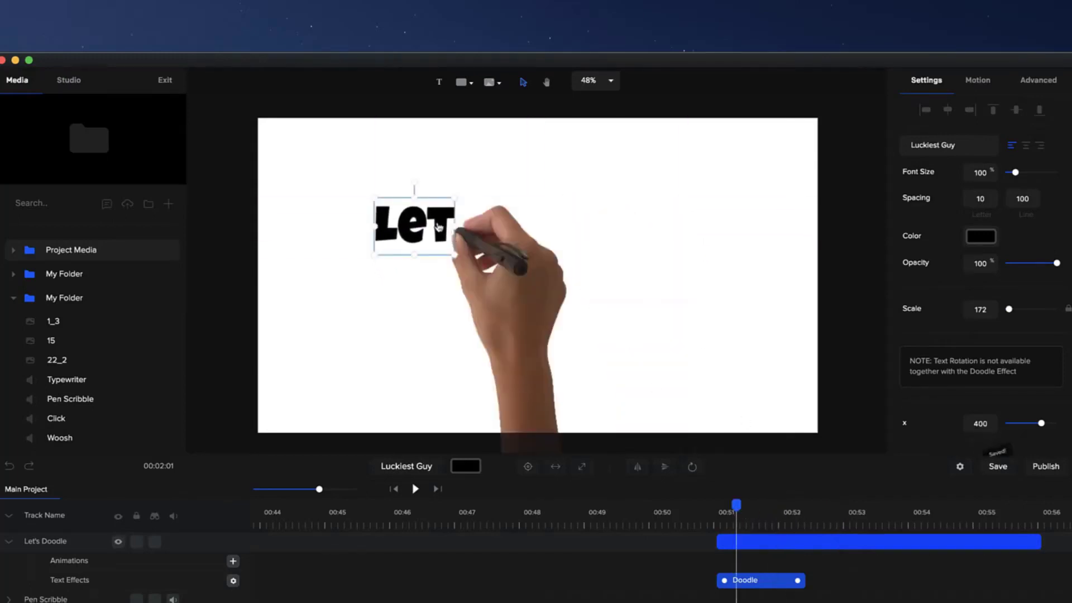
mouse_move(436, 231)
left_mouse_down()
mouse_move(462, 254)
mouse_move(463, 291)
mouse_move(531, 256)
mouse_move(482, 245)
left_mouse_up()
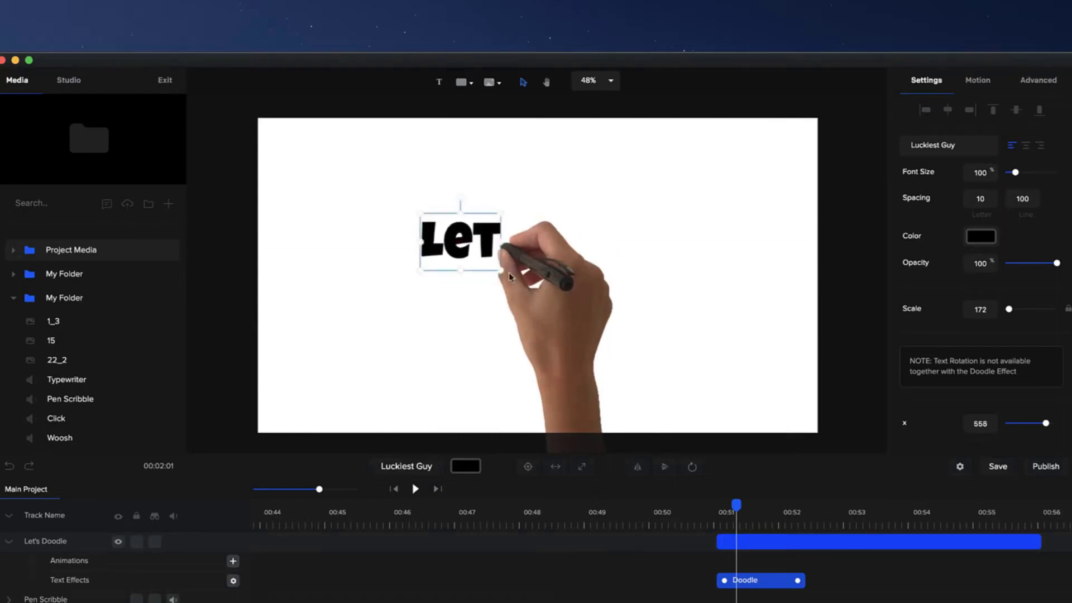
left_click(803, 524)
left_click(835, 519)
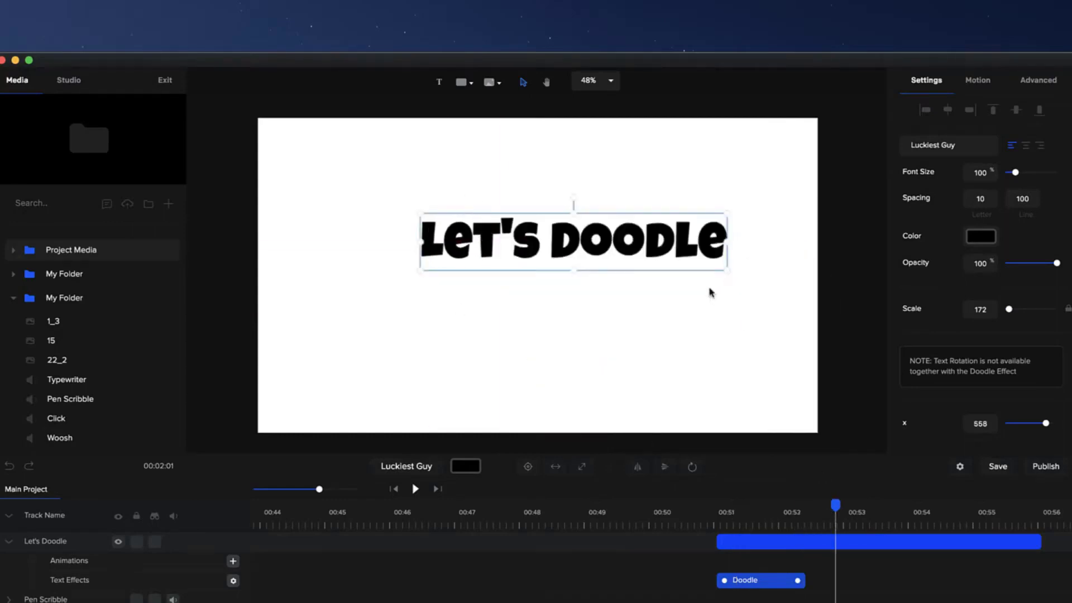
left_click_drag(698, 253, 654, 279)
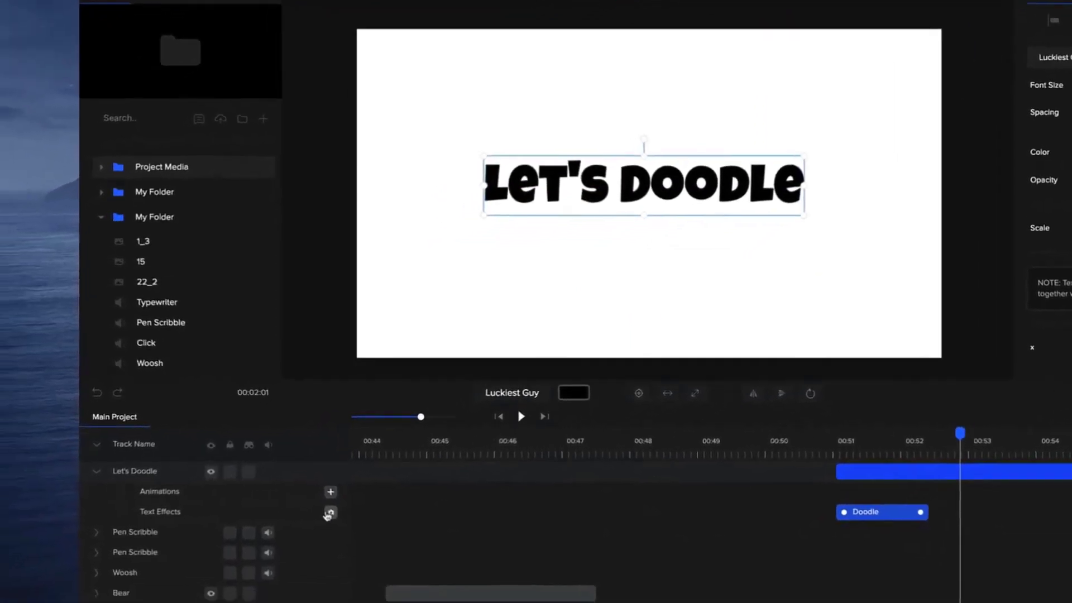
Try a couple of different doodle hand styles and scrub the timeline to preview.
left_click(233, 579)
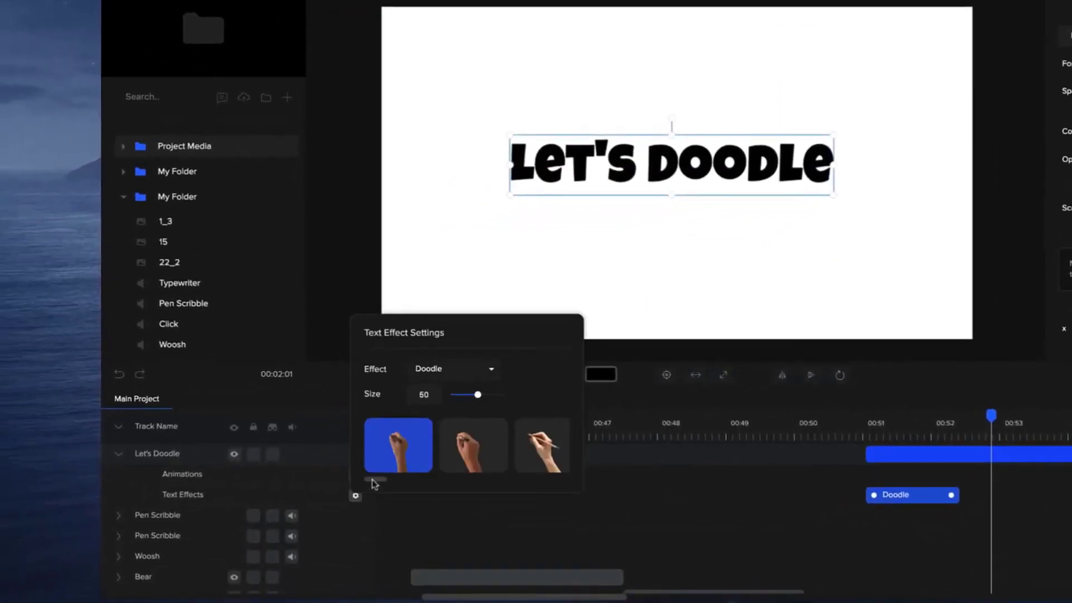
left_click_drag(374, 480, 381, 480)
left_click(403, 460)
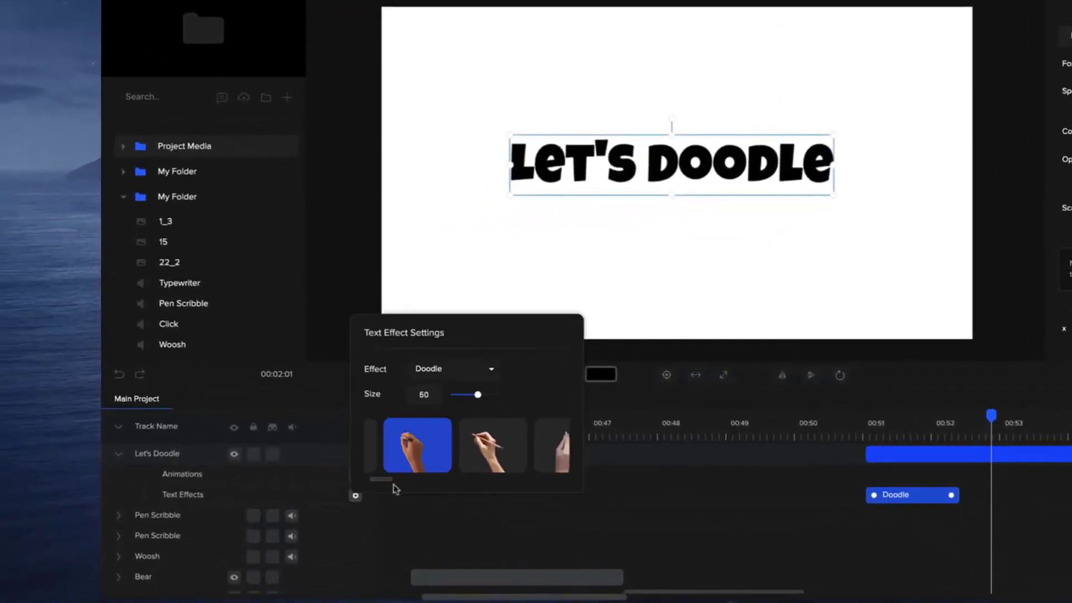
left_click_drag(382, 481, 393, 481)
left_click(530, 452)
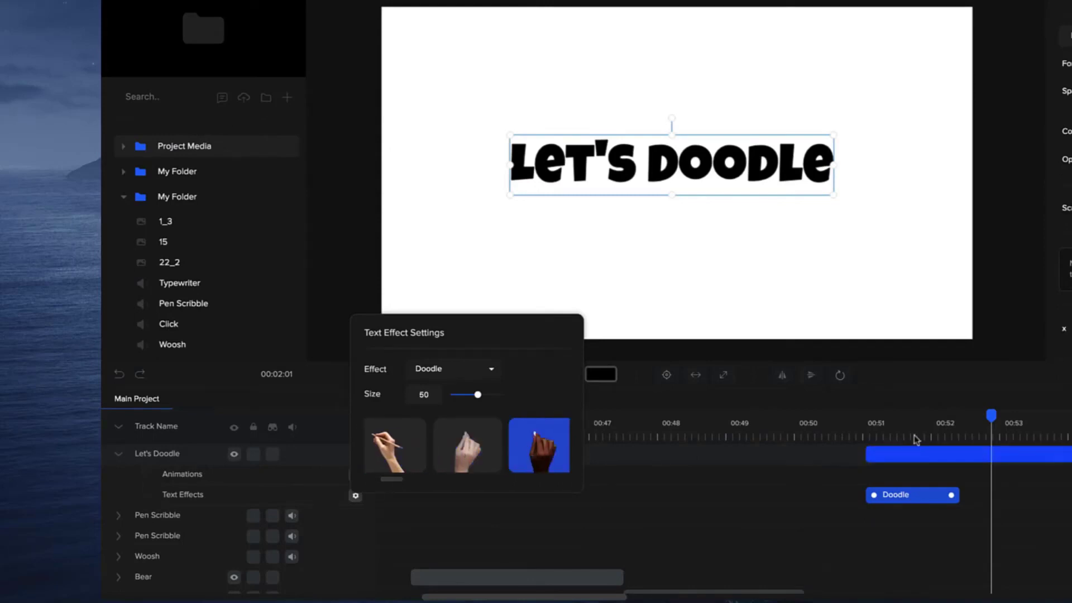
left_click(901, 425)
left_click_drag(929, 428, 982, 428)
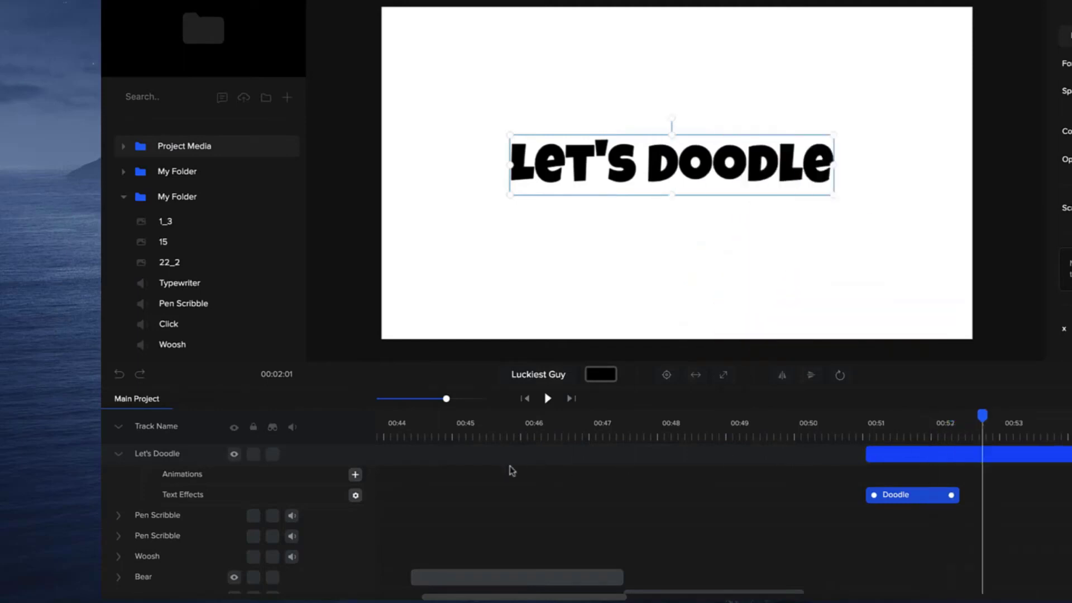
Switch the doodle hand to the one holding a blue marker and preview it.
left_click(355, 495)
left_click_drag(402, 483, 428, 480)
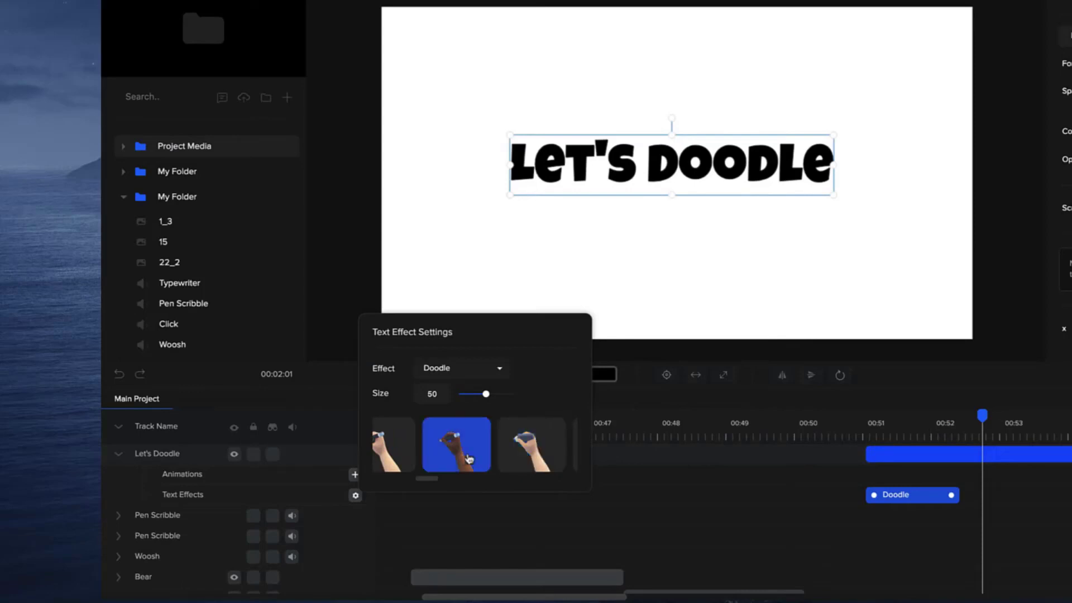
left_click(530, 454)
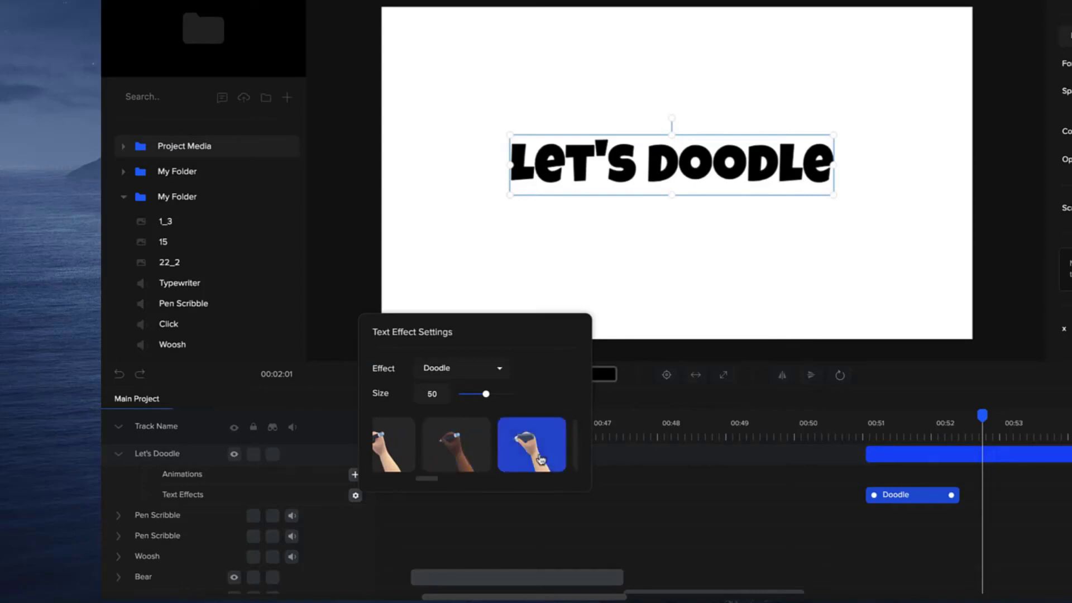
left_click(916, 430)
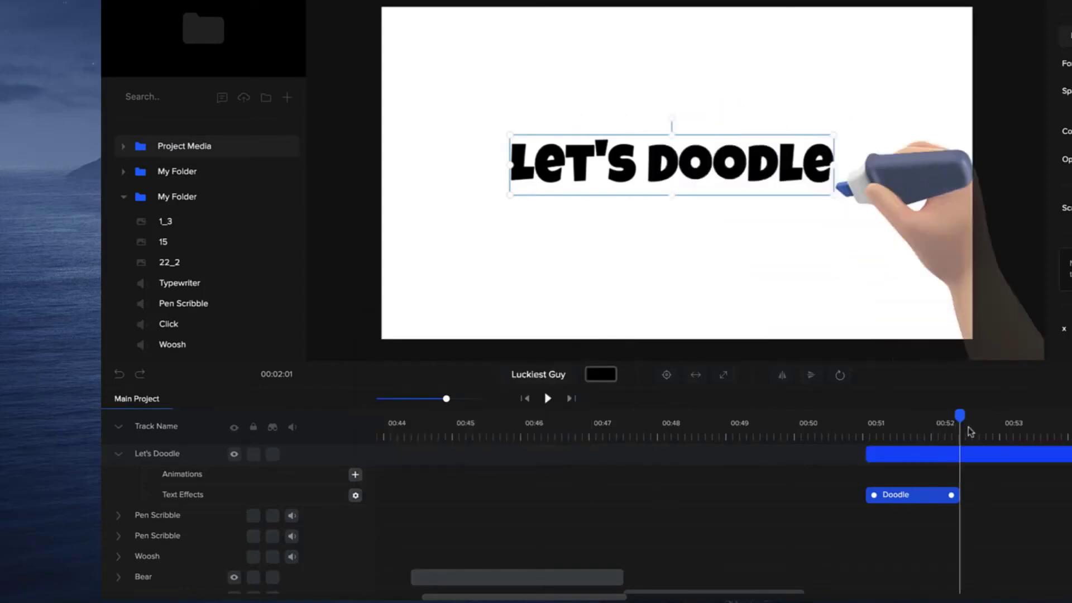
Try the blue-sleeved, navy-sleeved and purple-sleeved doodle hands.
left_click(355, 495)
left_click_drag(416, 478, 465, 472)
left_click(419, 451)
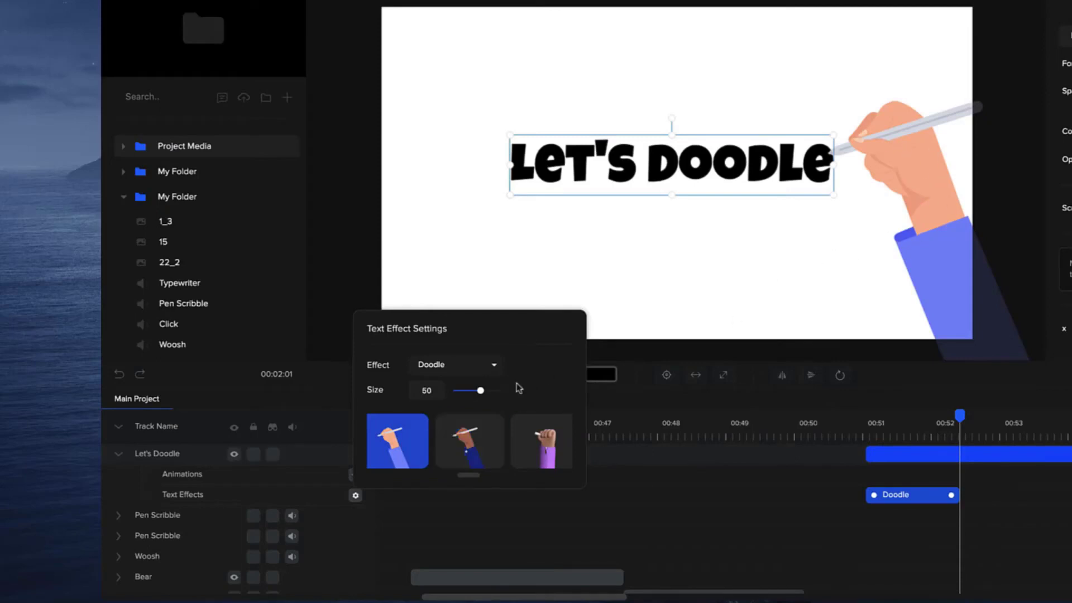
left_click(490, 427)
left_click(560, 452)
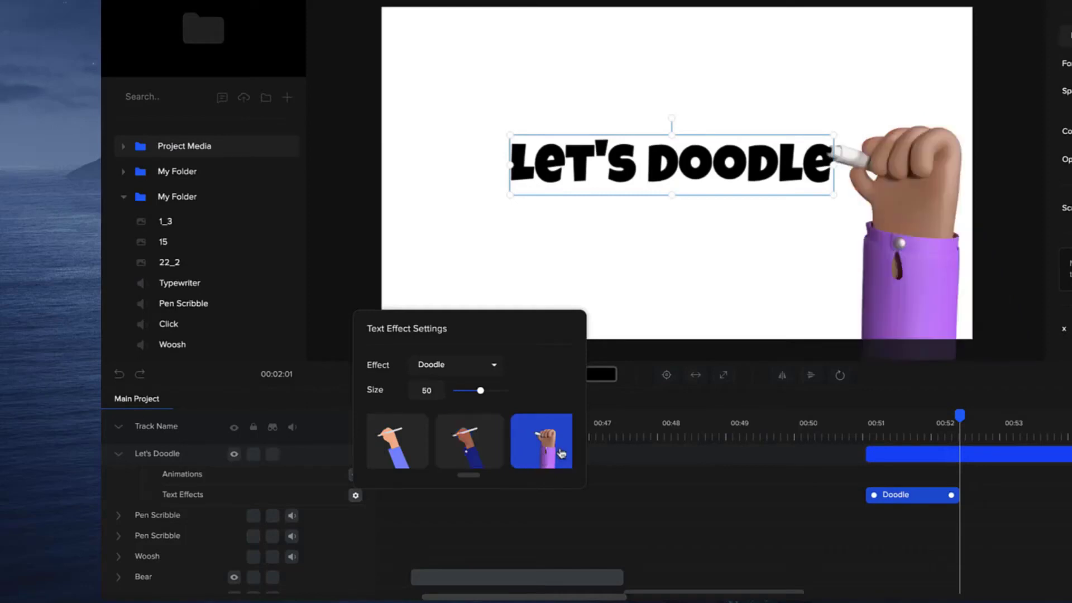
Try the tattooed, white-sleeved and bare-arm hands, settling on the suited pencil hand.
left_click_drag(473, 478, 572, 480)
left_click(493, 459)
left_click(528, 456)
left_click(506, 449)
left_click(431, 449)
left_click(540, 457)
left_click(459, 438)
left_click(510, 448)
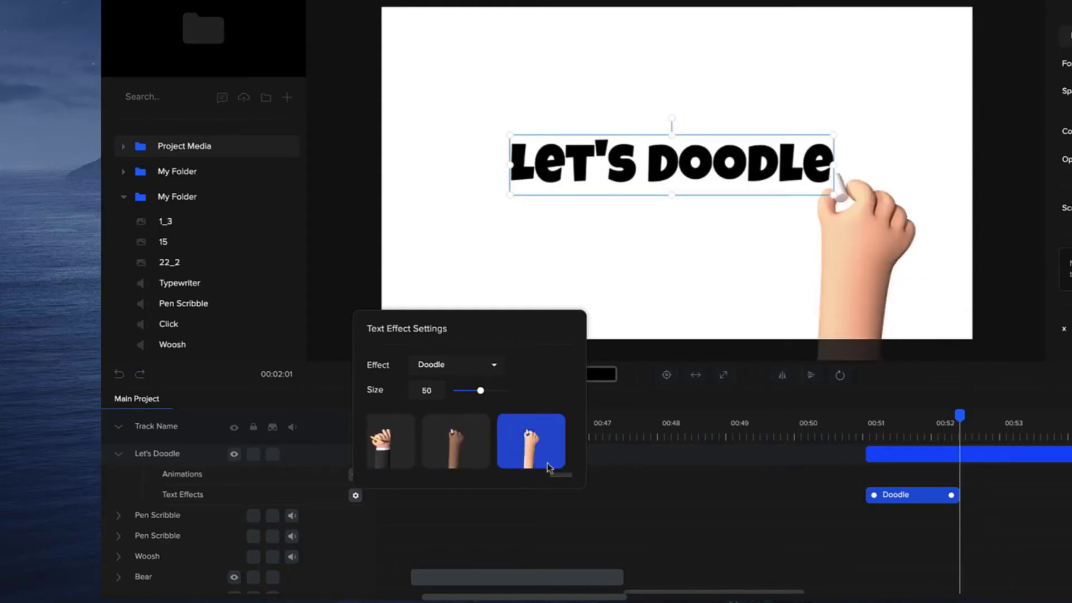
left_click(405, 437)
Play the doodle preview, then nudge LET'S DOODLE slightly up and left (X 418 to 407).
left_click(830, 438)
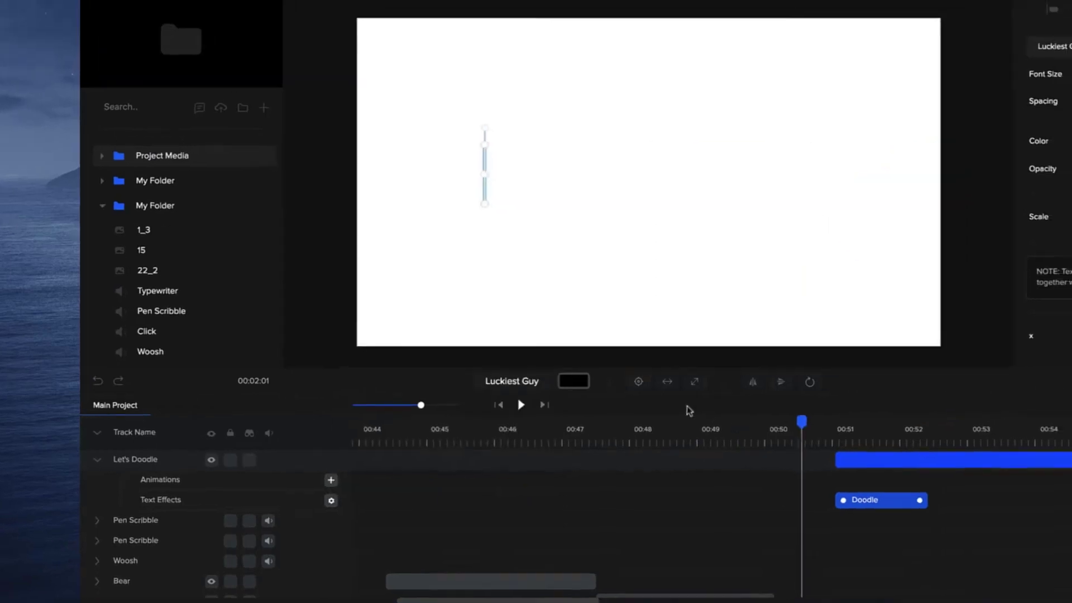
left_click(548, 398)
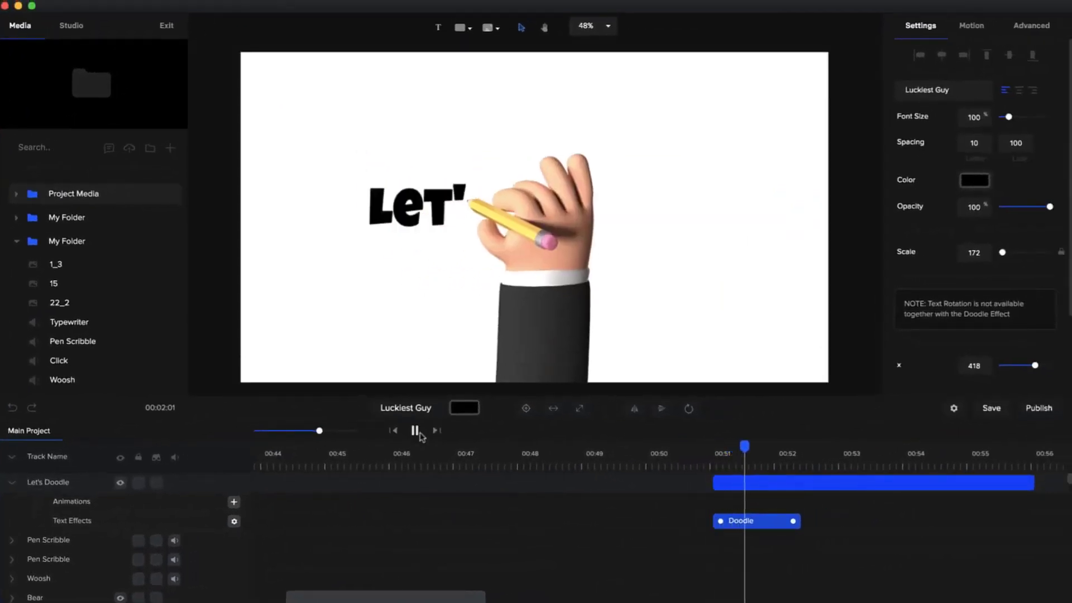
left_click(415, 431)
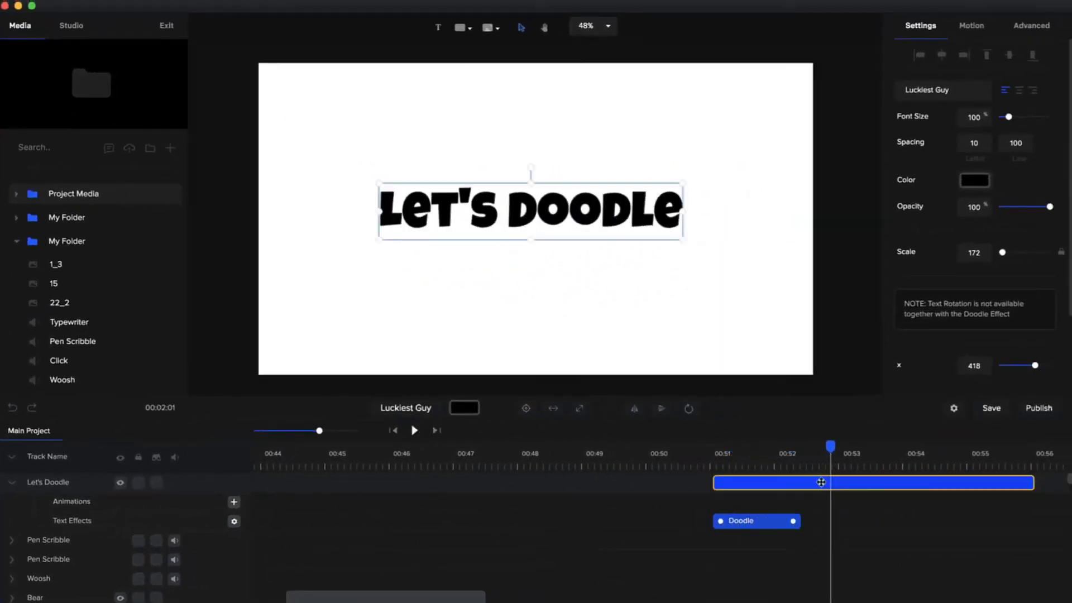
left_click_drag(580, 223, 576, 206)
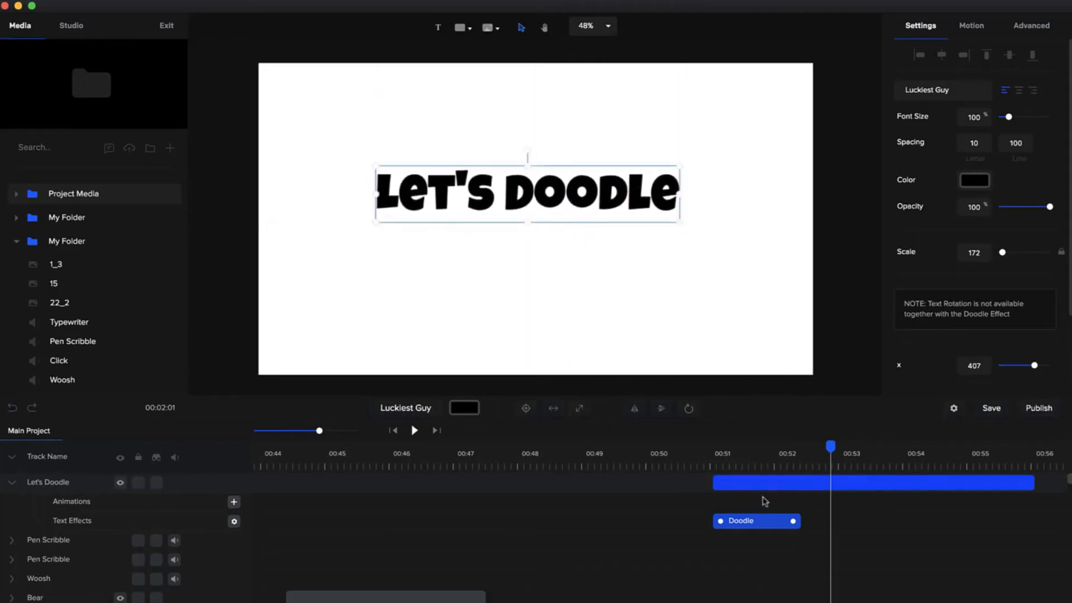
key("super+space")
Duplicate the Let's Doodle text track and make the copy start later on the timeline.
left_click(686, 294)
left_click(637, 197)
key("super+d")
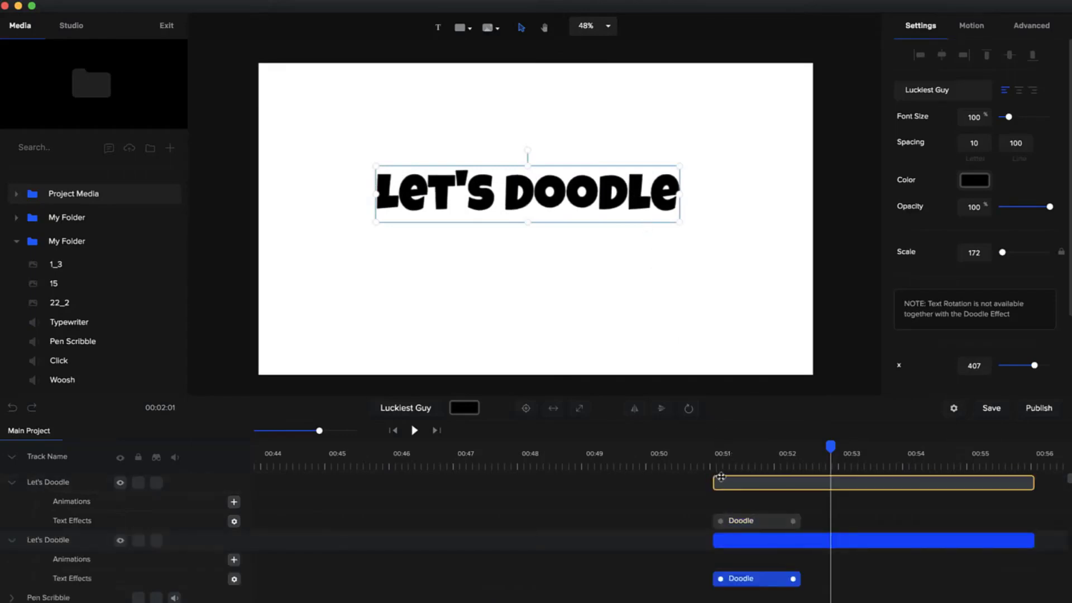
left_click_drag(781, 484, 807, 485)
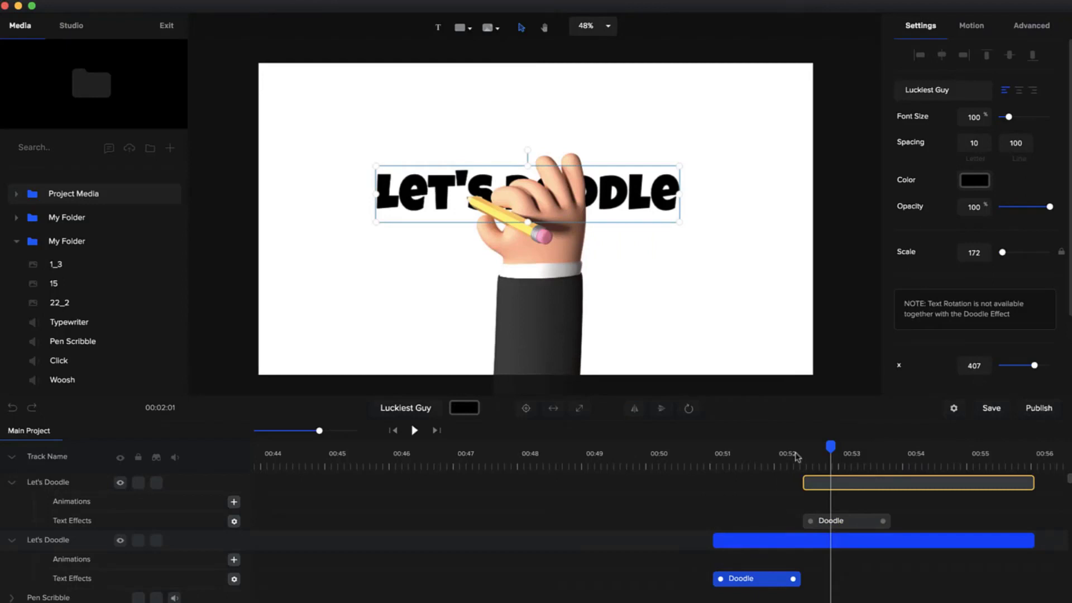
left_click(797, 457)
left_click_drag(796, 446, 804, 446)
left_click(873, 481)
left_click(927, 455)
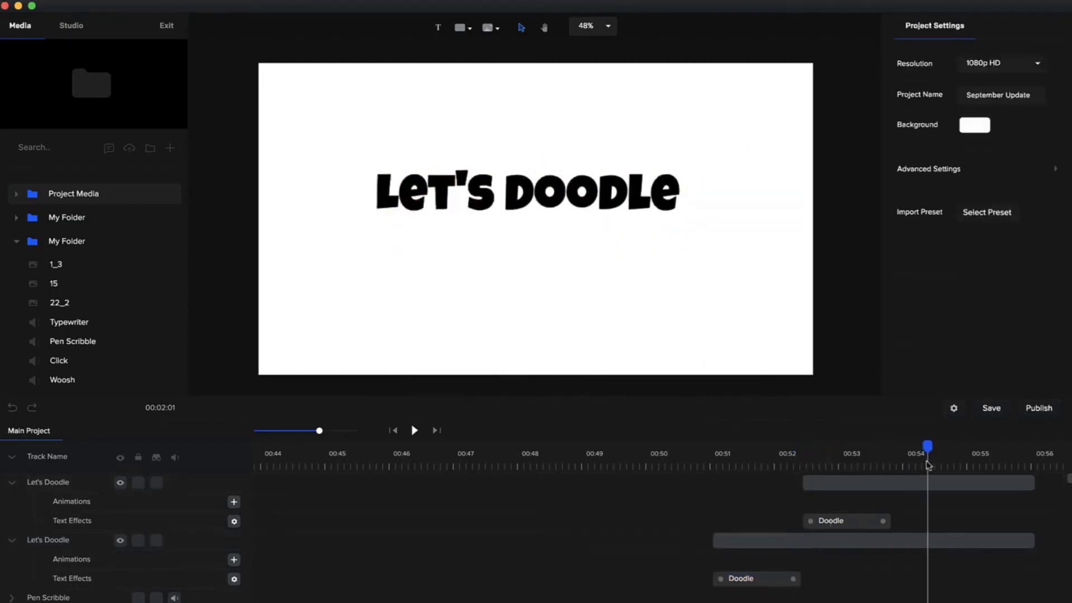
left_click(860, 483)
Move the copy below as a second line, retype it 'IN CREATESTUDIO', and shift it left.
left_click_drag(526, 211, 517, 251)
left_click(517, 251)
triple_click(516, 251)
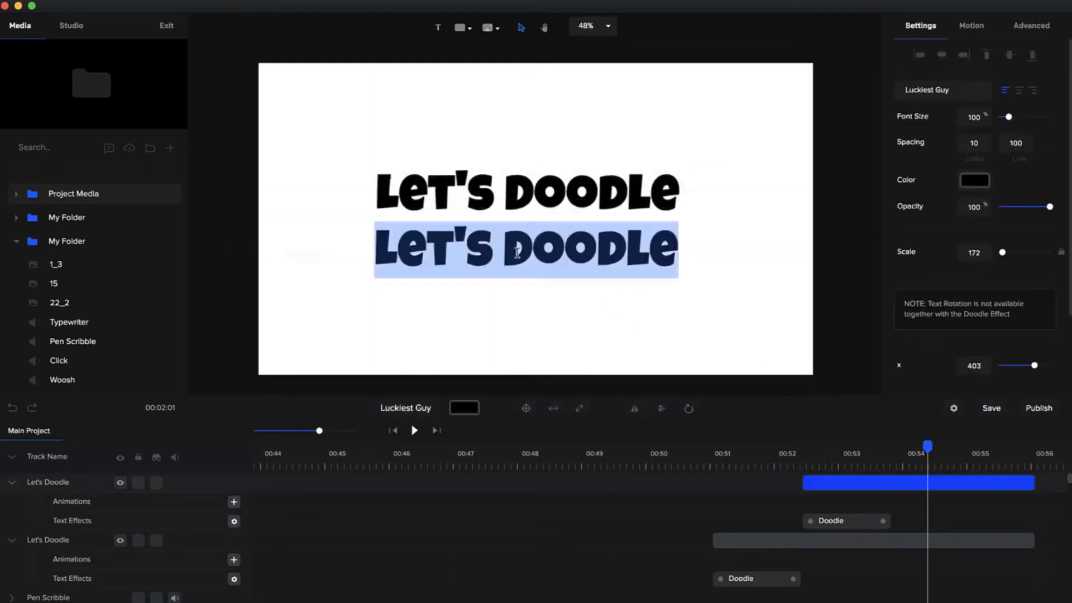
type("IN CREATESTU")
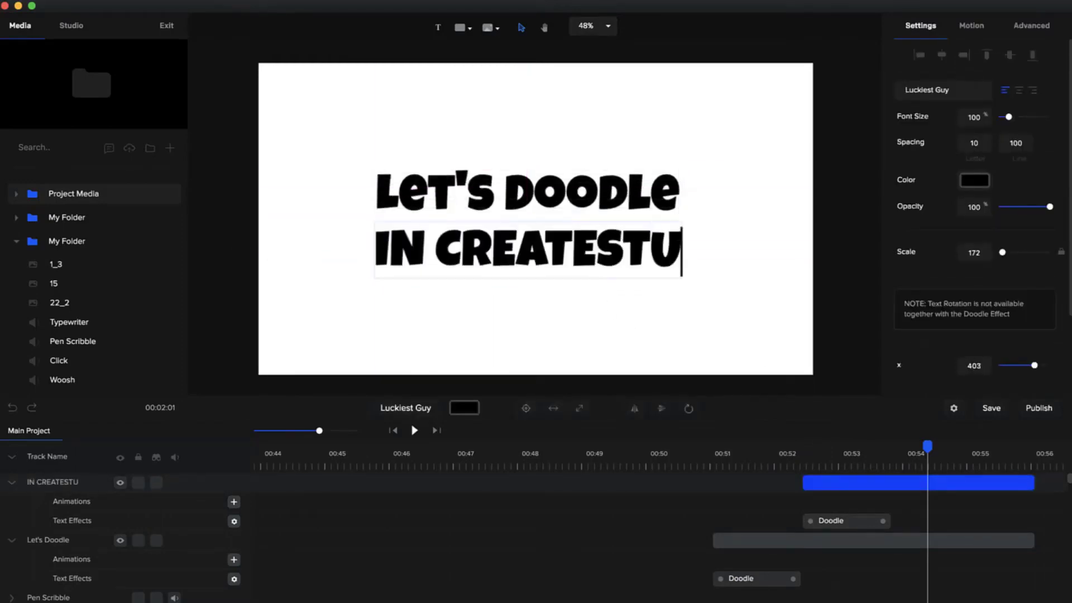
type("DIO")
left_click(562, 299)
left_click(586, 263)
left_click_drag(586, 263, 560, 263)
Enlarge the LET'S DOODLE line to scale 222 and rewind the preview.
left_click(633, 187)
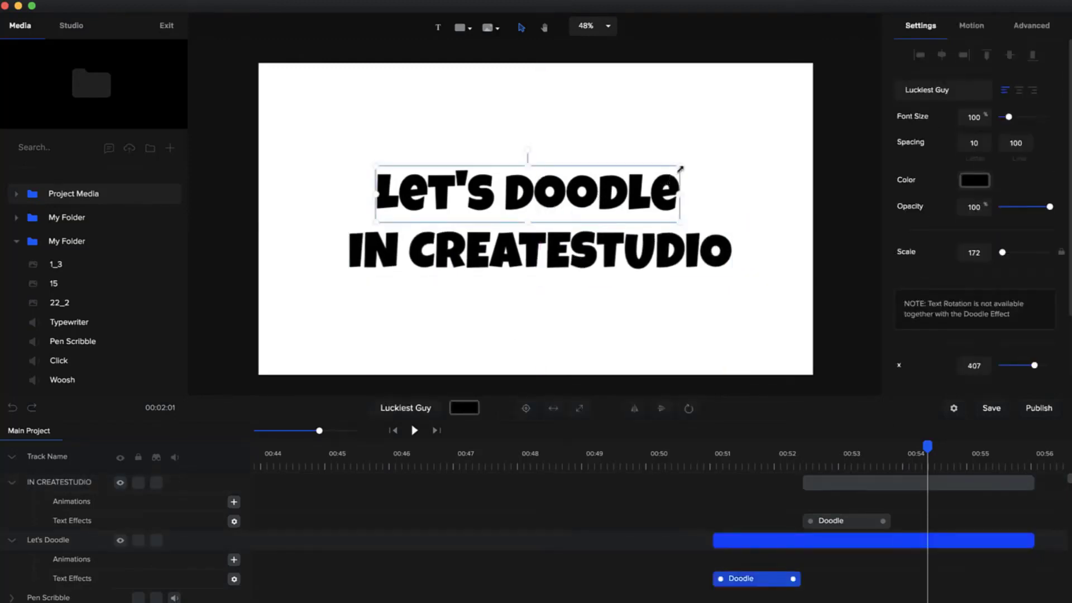
mouse_move(681, 167)
left_mouse_down()
mouse_move(800, 148)
mouse_move(731, 180)
mouse_move(744, 153)
mouse_move(732, 174)
left_mouse_up()
mouse_move(699, 466)
left_mouse_down()
mouse_move(774, 458)
mouse_move(774, 523)
left_mouse_up()
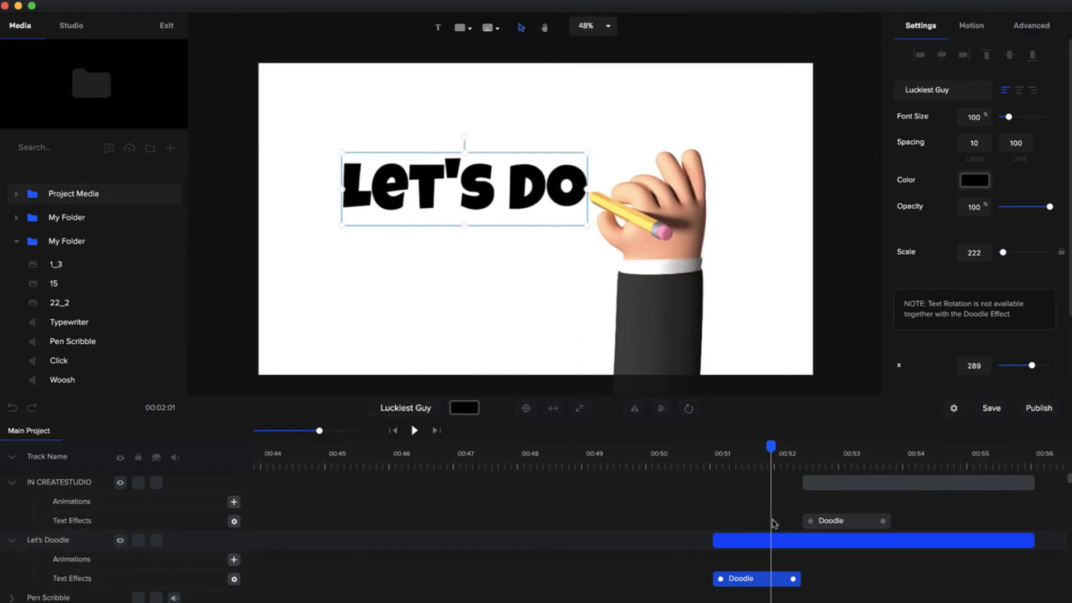
Set the LET'S DOODLE hand to the tattooed arm with a blue pen and preview.
left_click(234, 578)
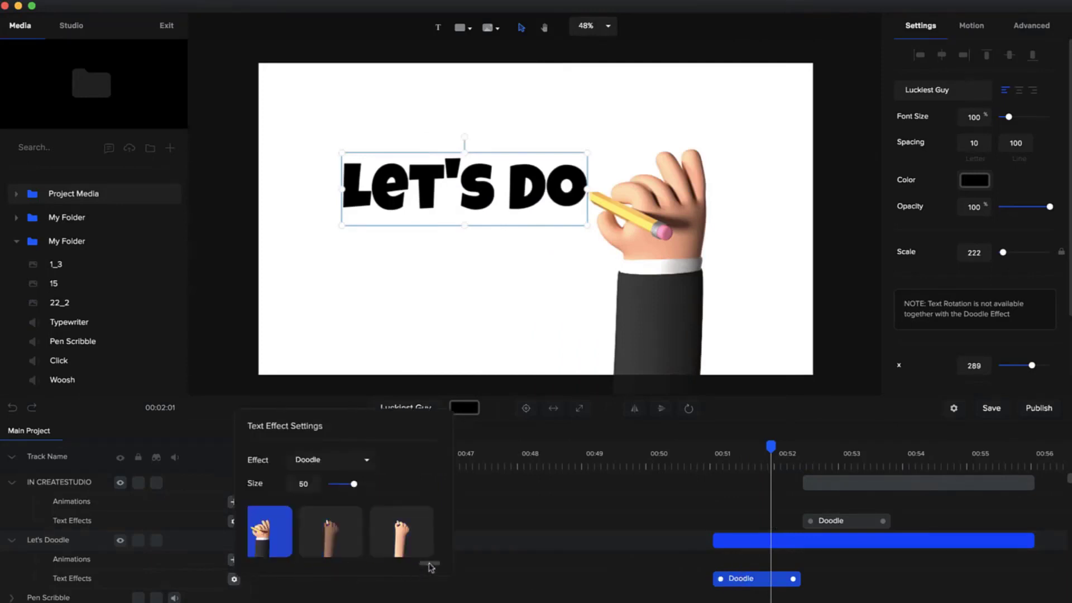
left_click_drag(431, 567, 365, 576)
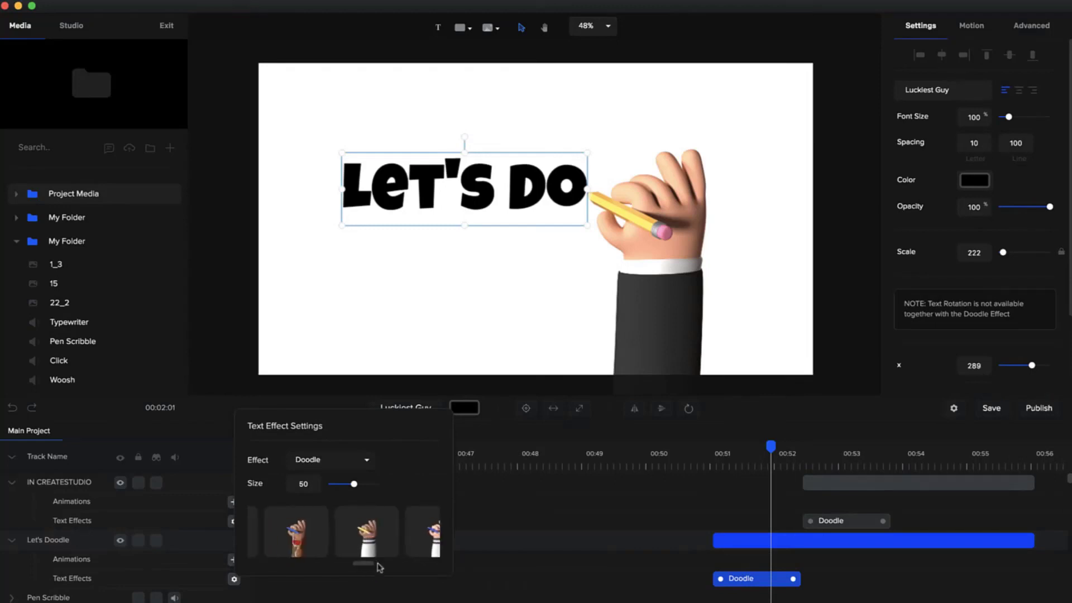
left_click(290, 544)
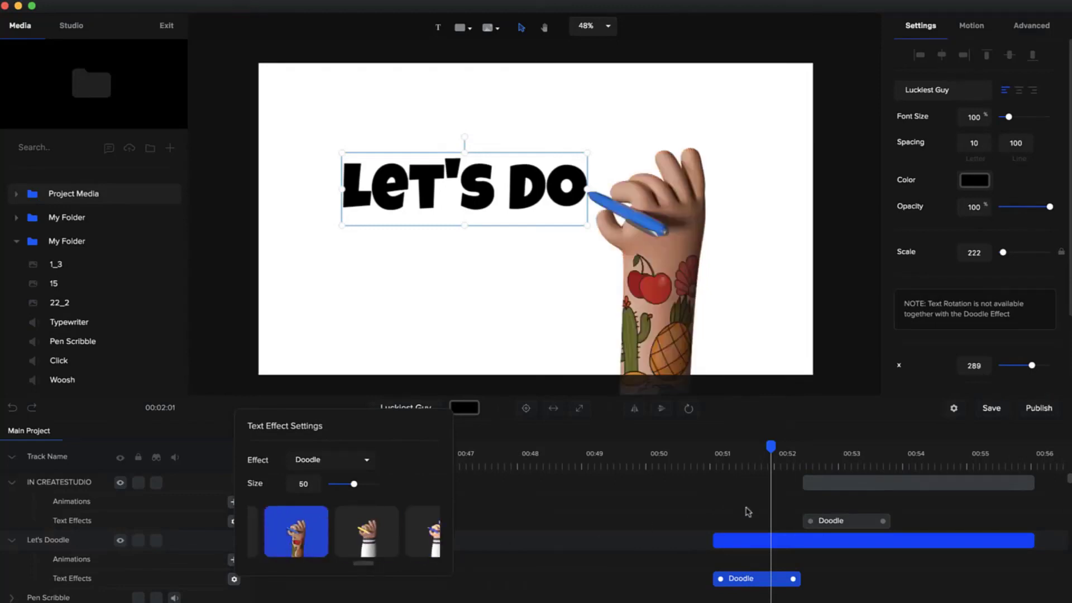
left_click(819, 460)
left_click_drag(848, 461, 879, 461)
Set the IN CREATESTUDIO doodle hand size to 59.
left_click(872, 522)
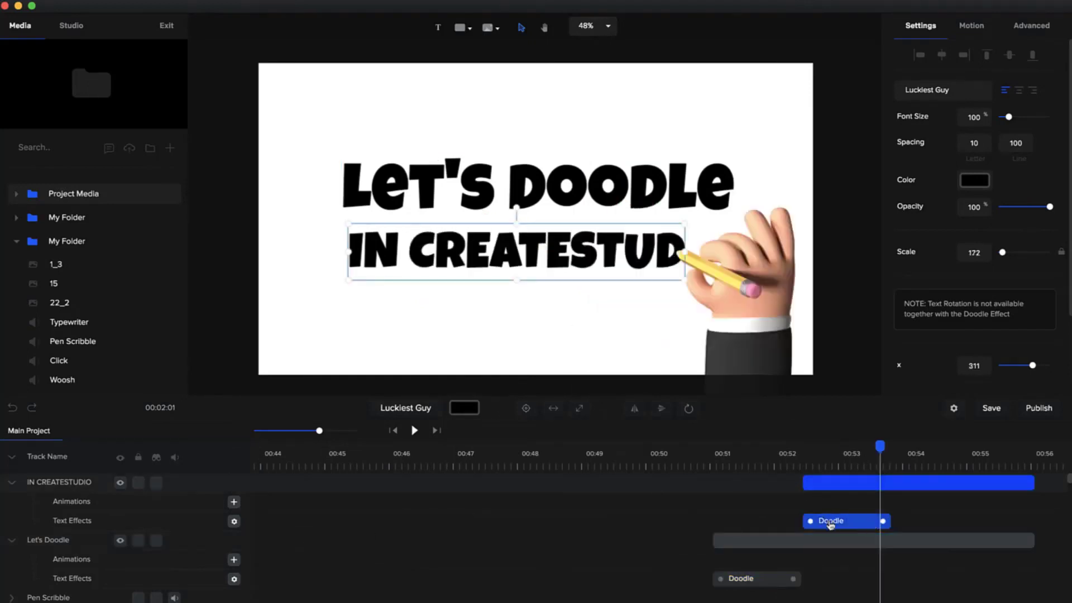
left_click(234, 522)
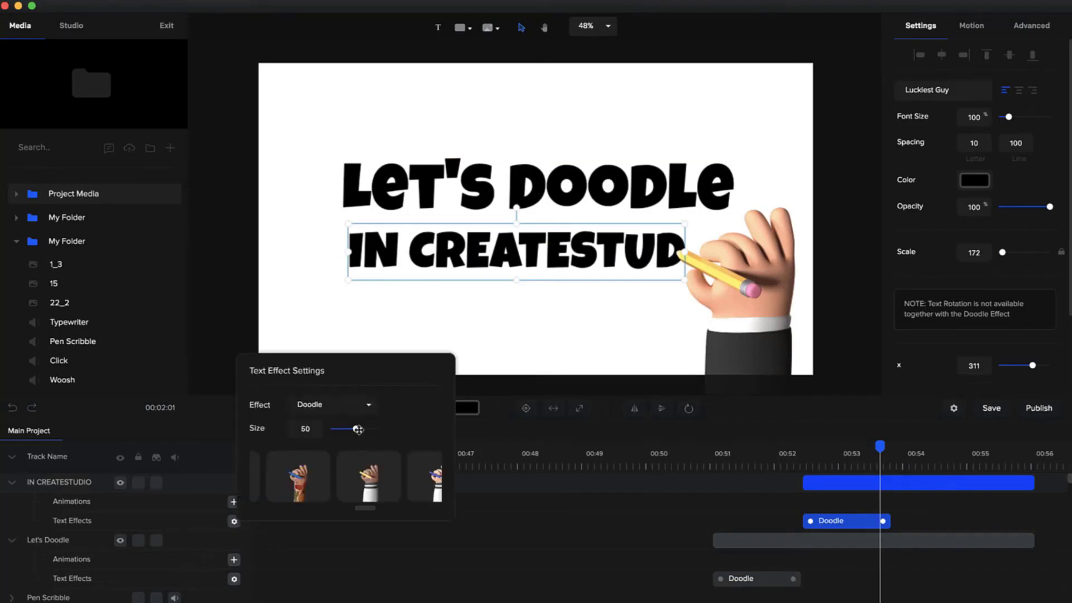
mouse_move(356, 429)
left_mouse_down()
mouse_move(367, 428)
mouse_move(344, 428)
mouse_move(356, 428)
left_mouse_up()
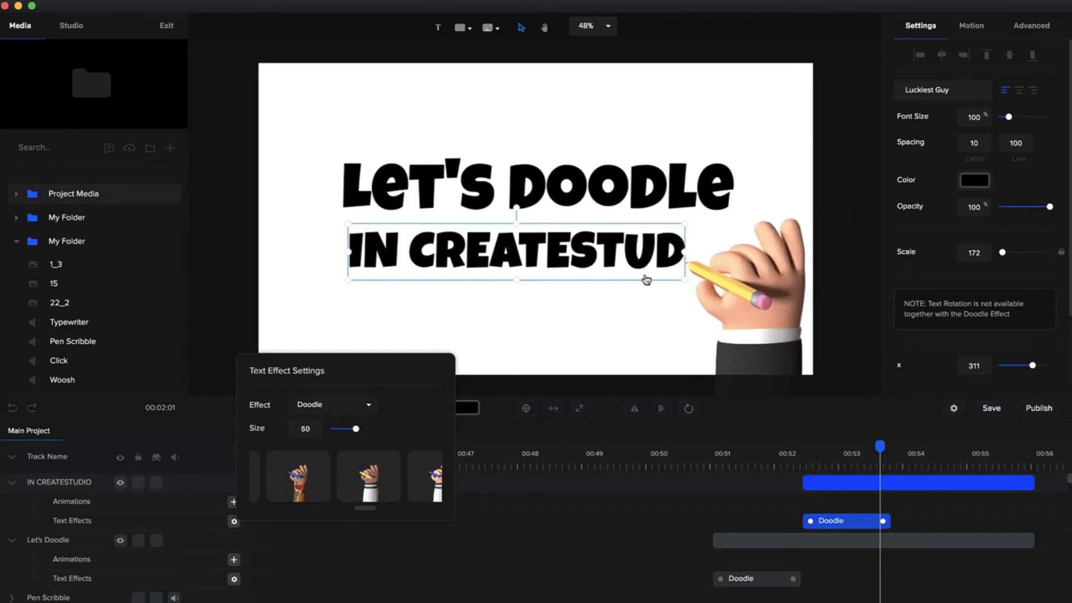
Replay the doodle animation from 00:51, pause it, then deselect the IN CREATESTUDIO text.
left_click(715, 463)
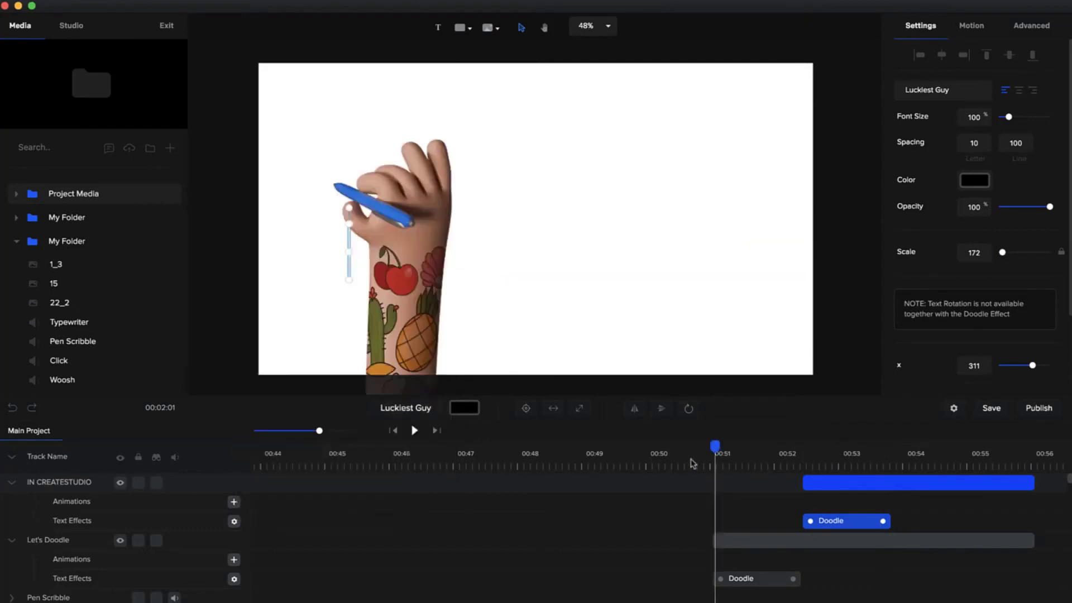
left_click(413, 431)
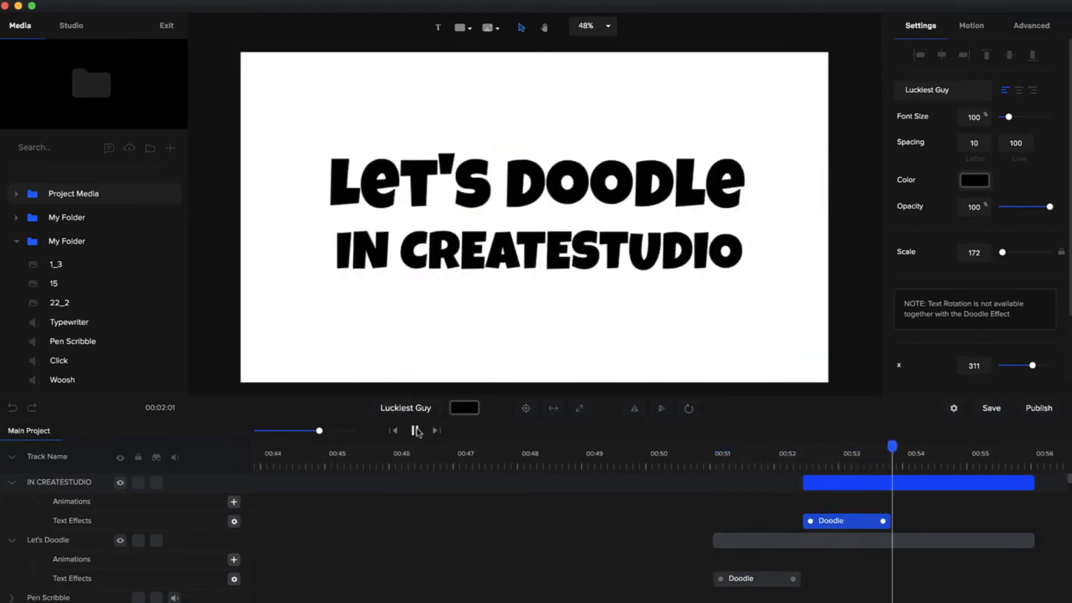
left_click(416, 431)
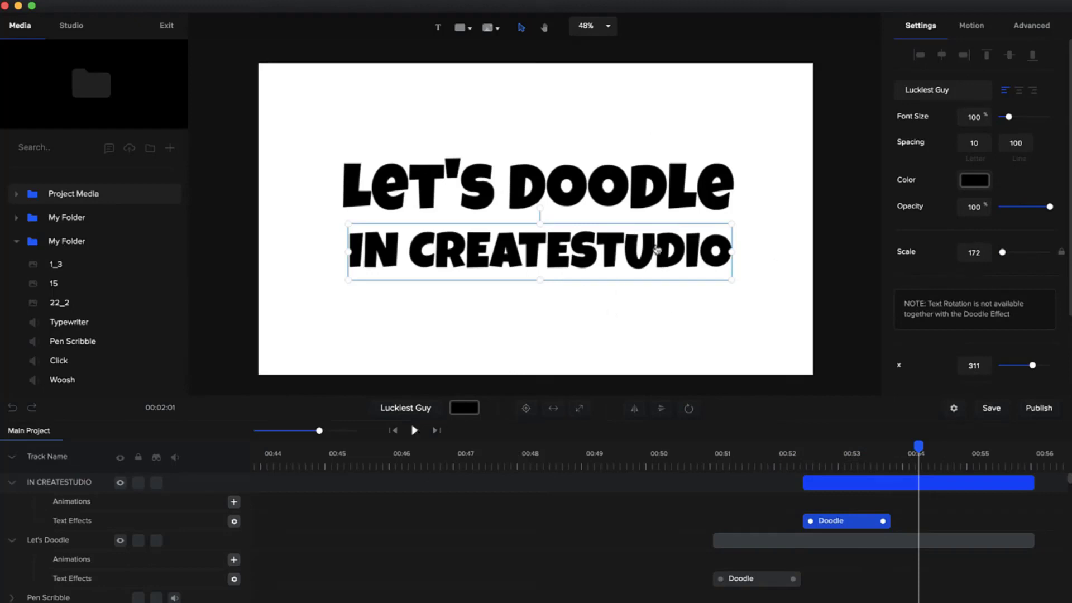
left_click(662, 350)
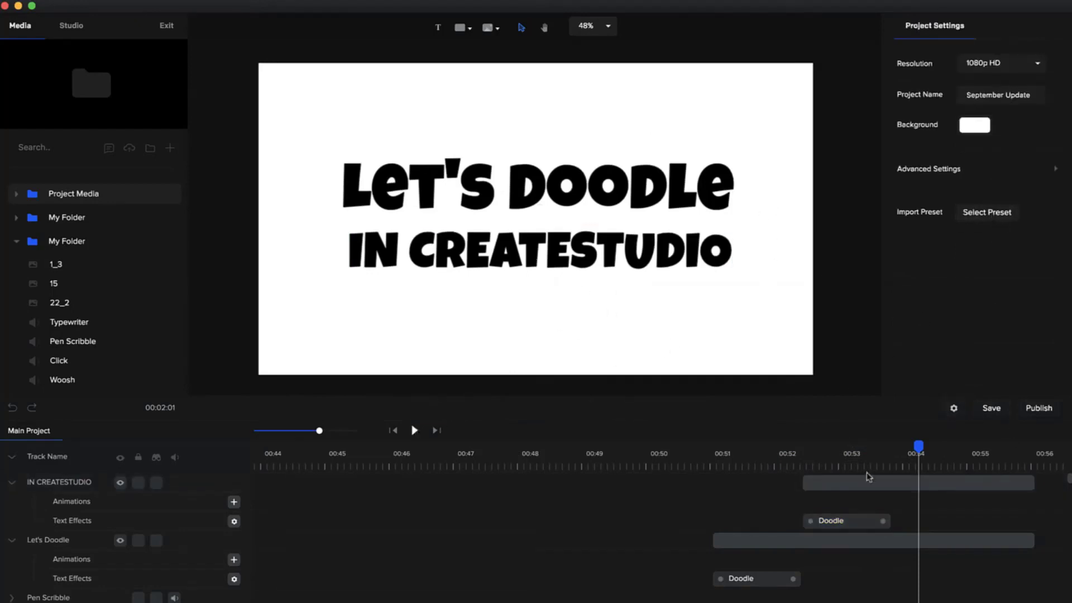
Search the stock photo library for mountains.
left_click(17, 242)
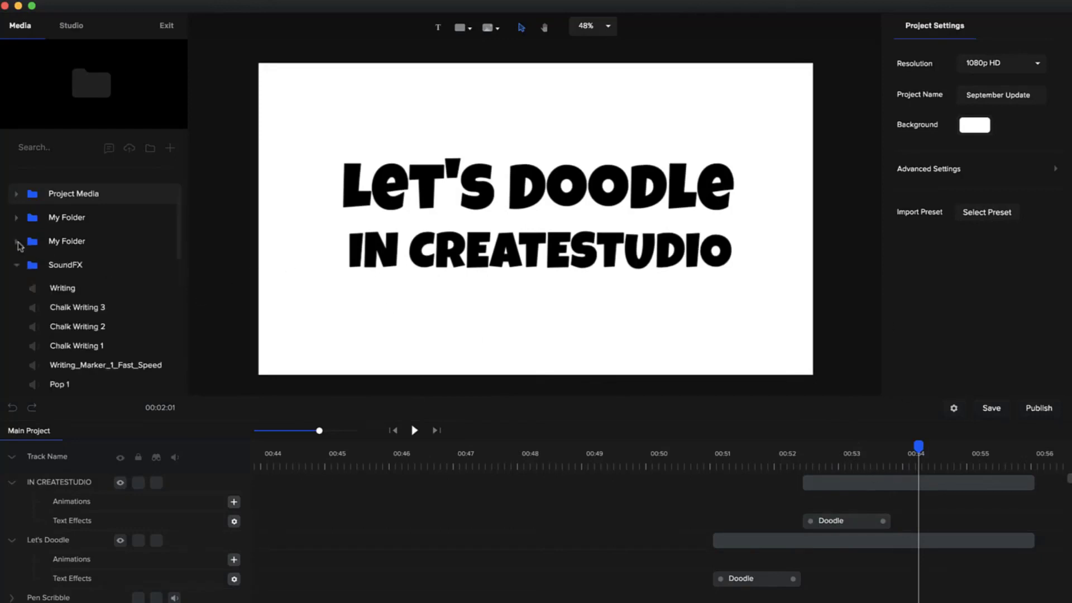
left_click(18, 288)
scroll(50, 345, "down", 3)
scroll(52, 348, "down", 1)
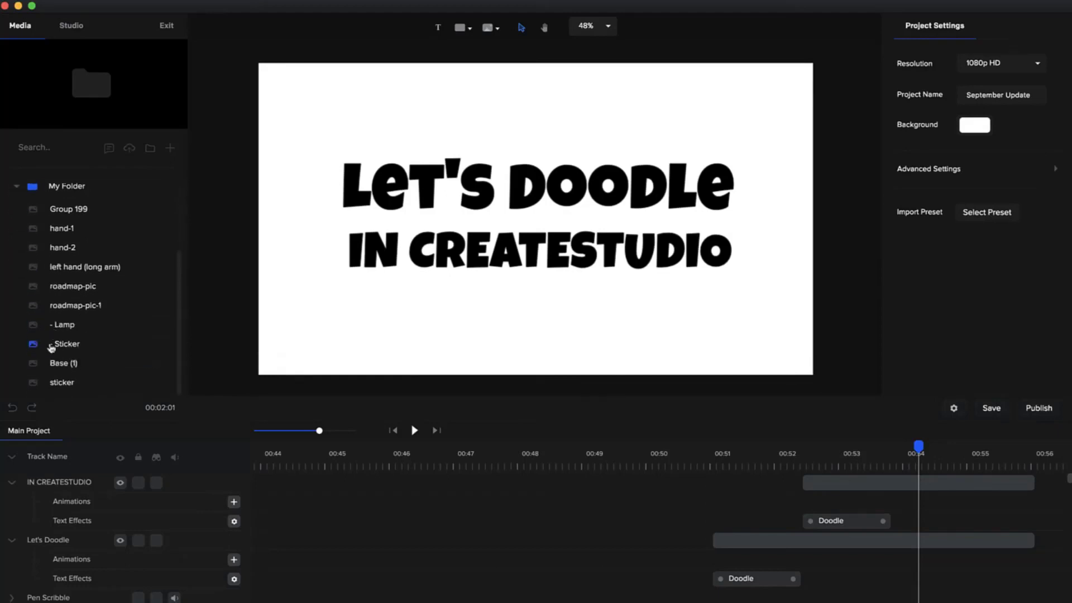
left_click(148, 149)
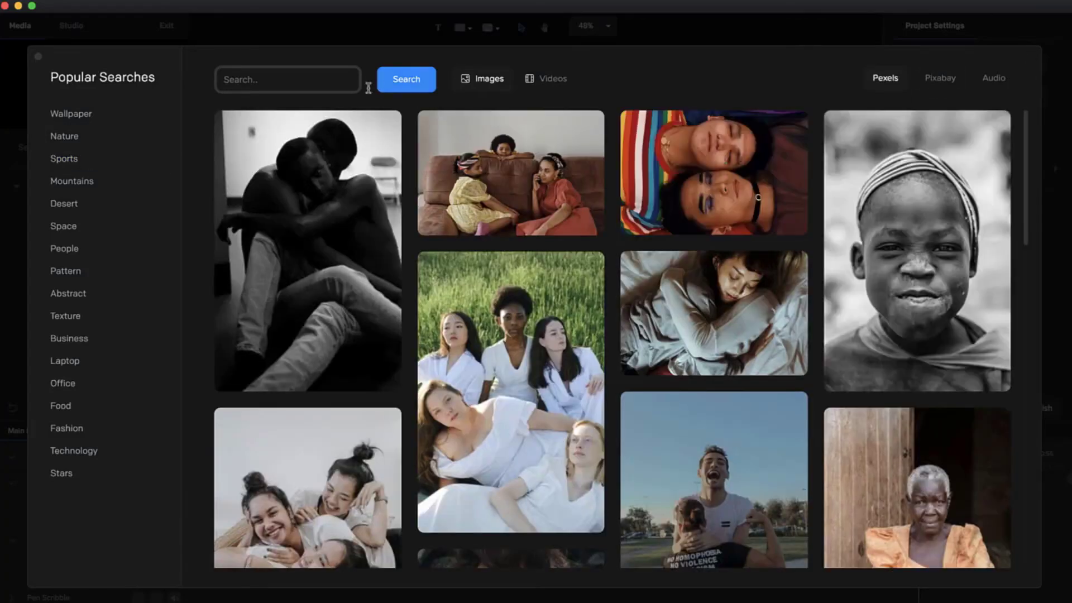
left_click(315, 79)
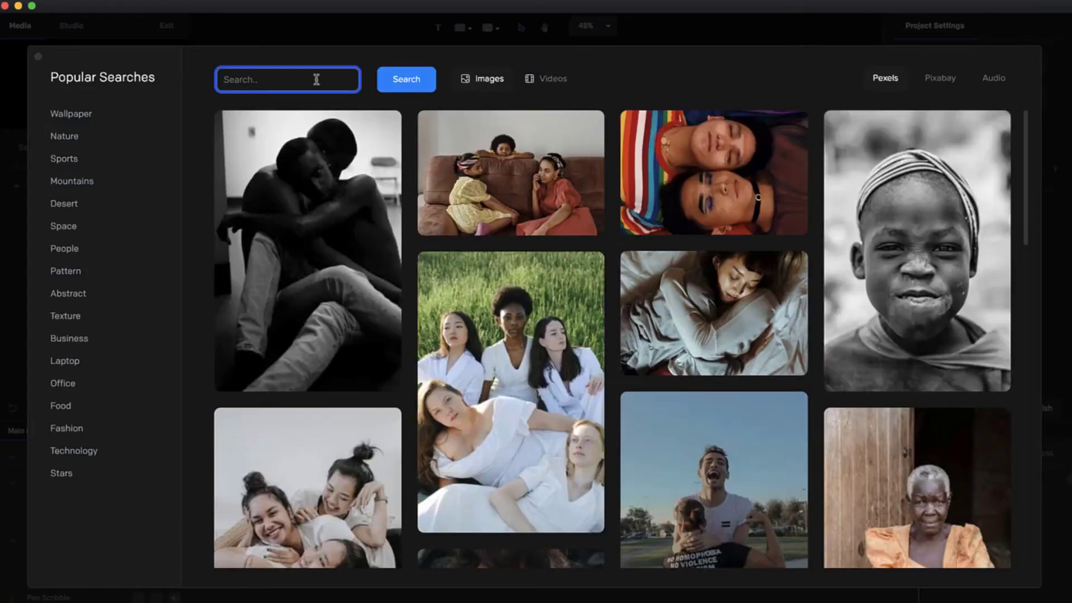
type("mountains")
key("Return")
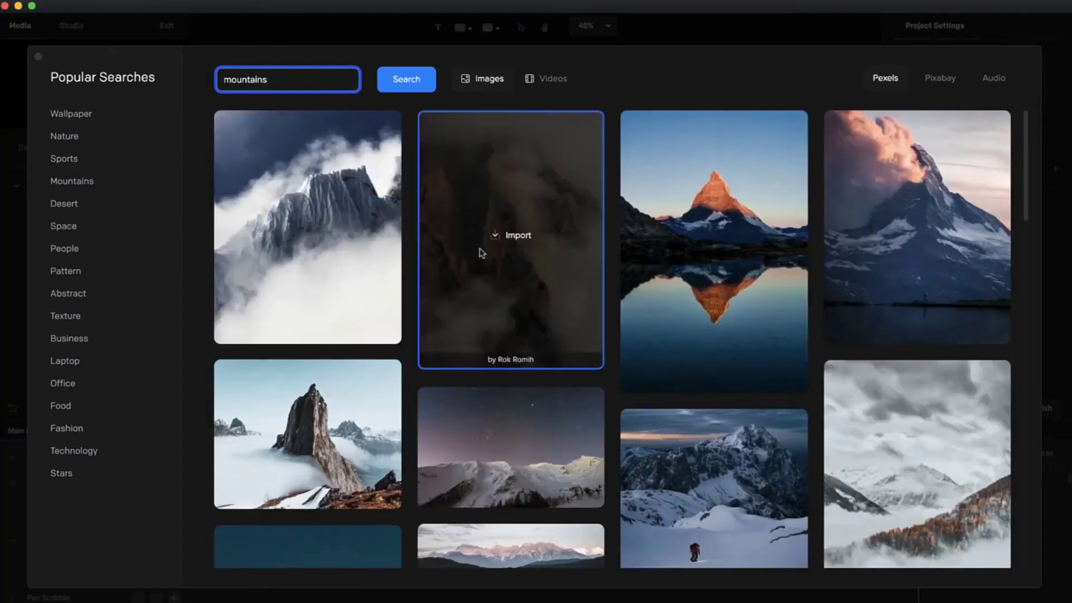
Import the snowy mountain night photo and select pexels 572897 in Media.
mouse_move(935, 438)
scroll(860, 378, "down", 2)
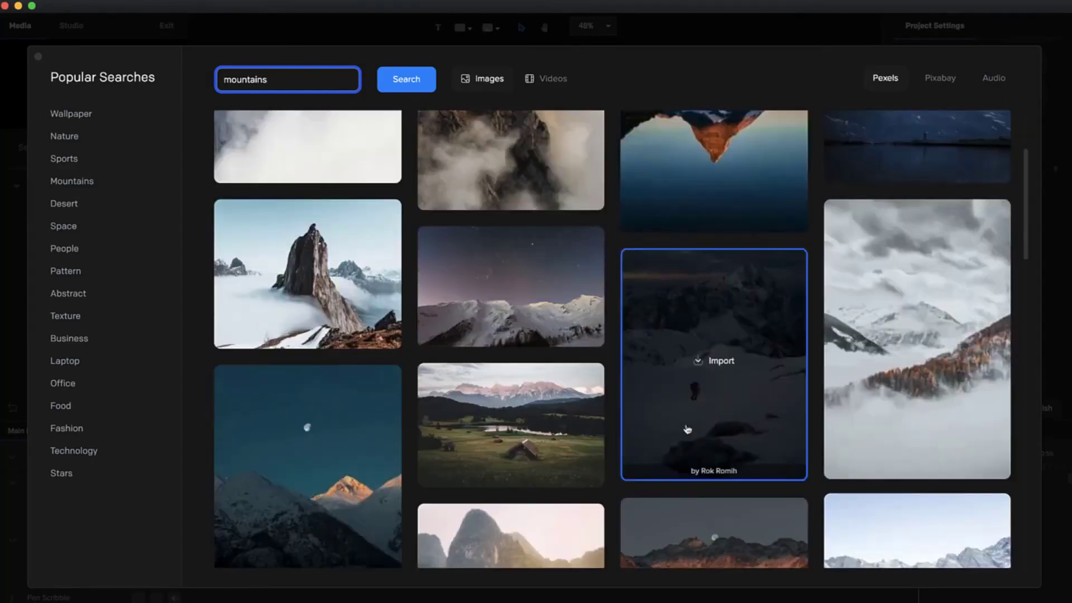
left_click(513, 293)
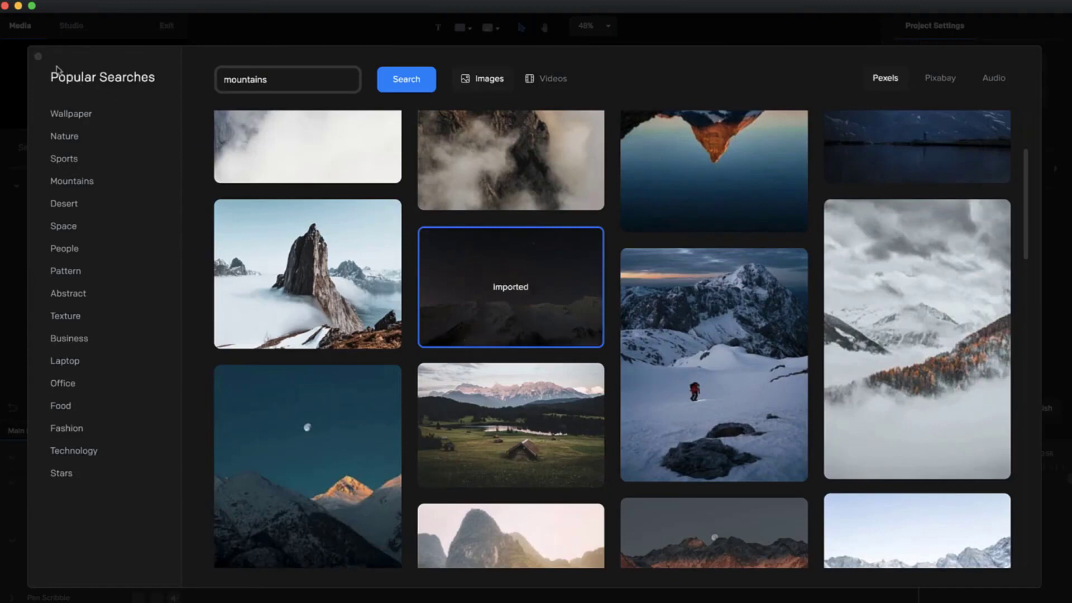
left_click(39, 58)
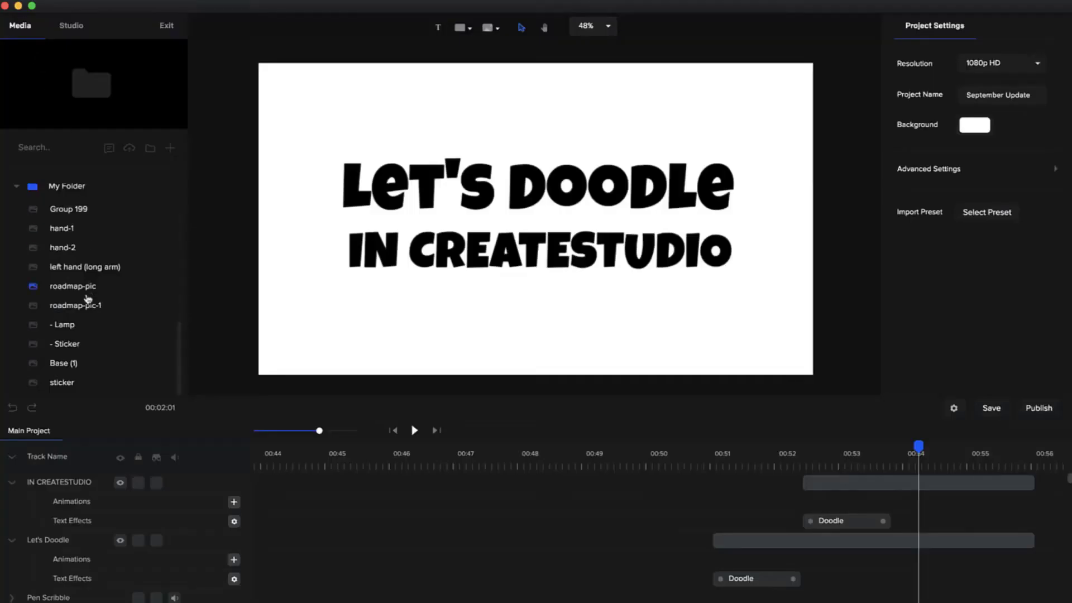
scroll(94, 313, "up", 5)
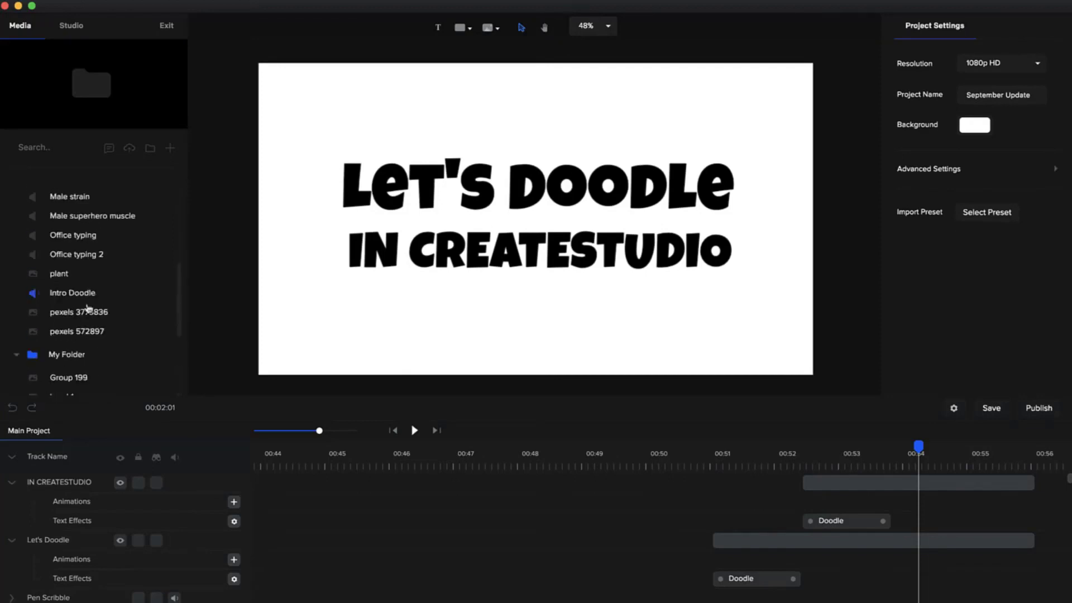
left_click(83, 334)
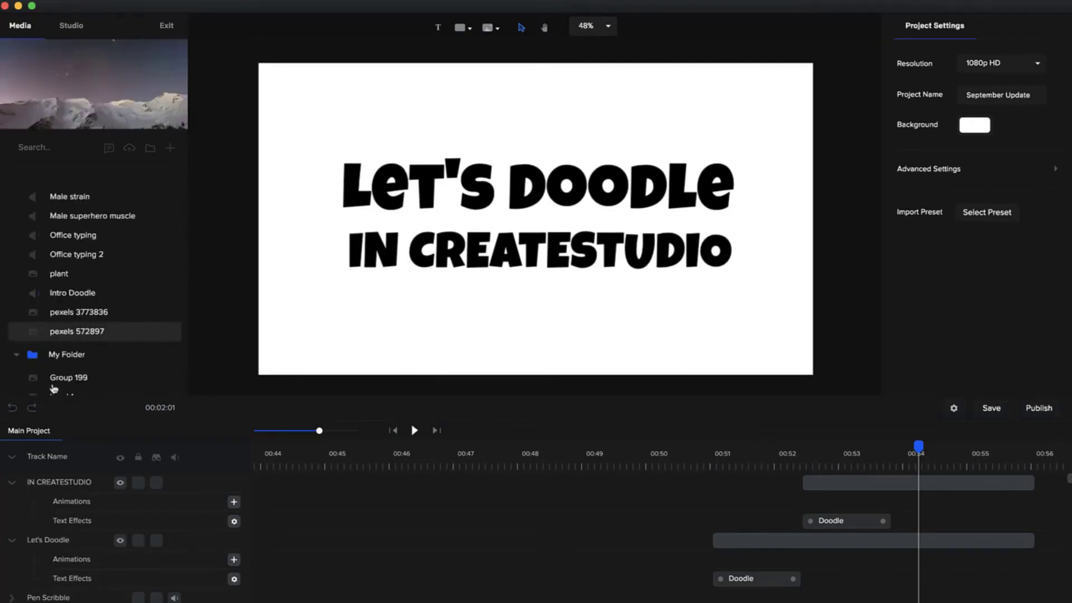
Place pexels 572897 on the canvas at full width, with the playhead at 00:55.
left_click_drag(68, 339, 515, 282)
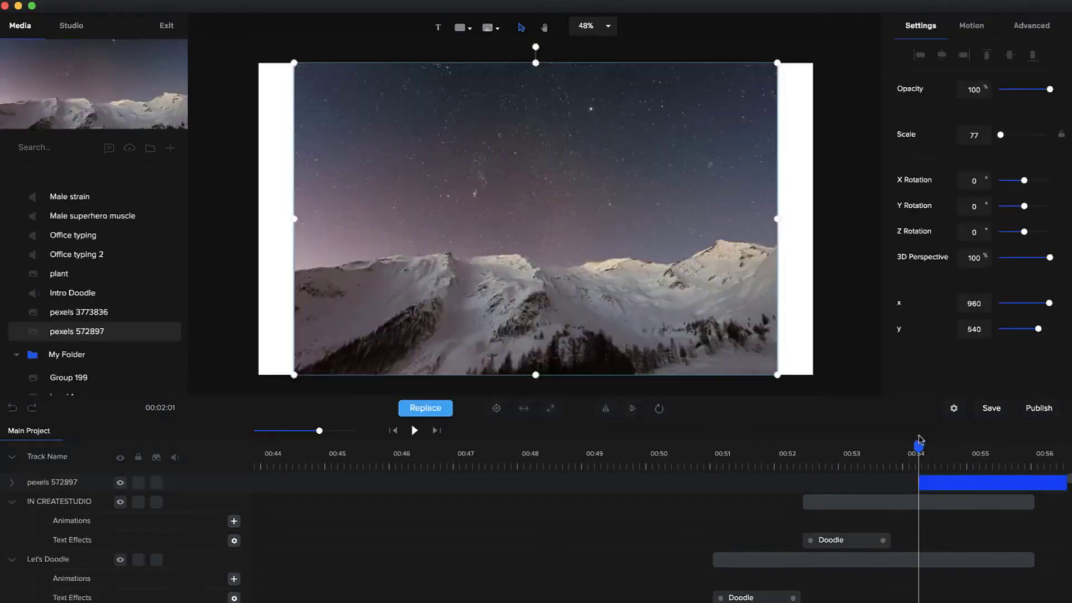
left_click(550, 408)
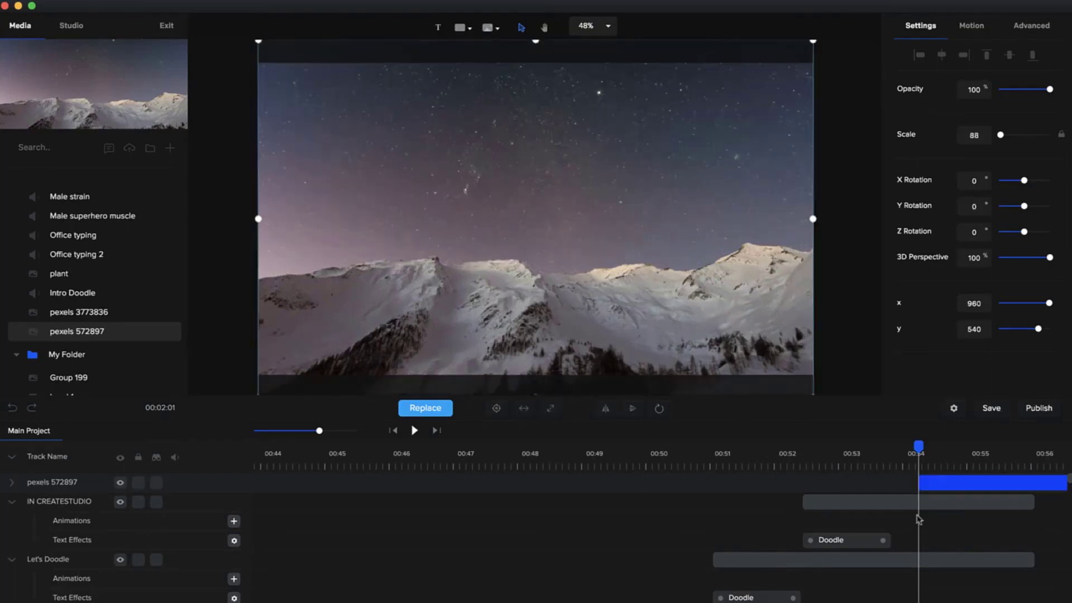
left_click(970, 461)
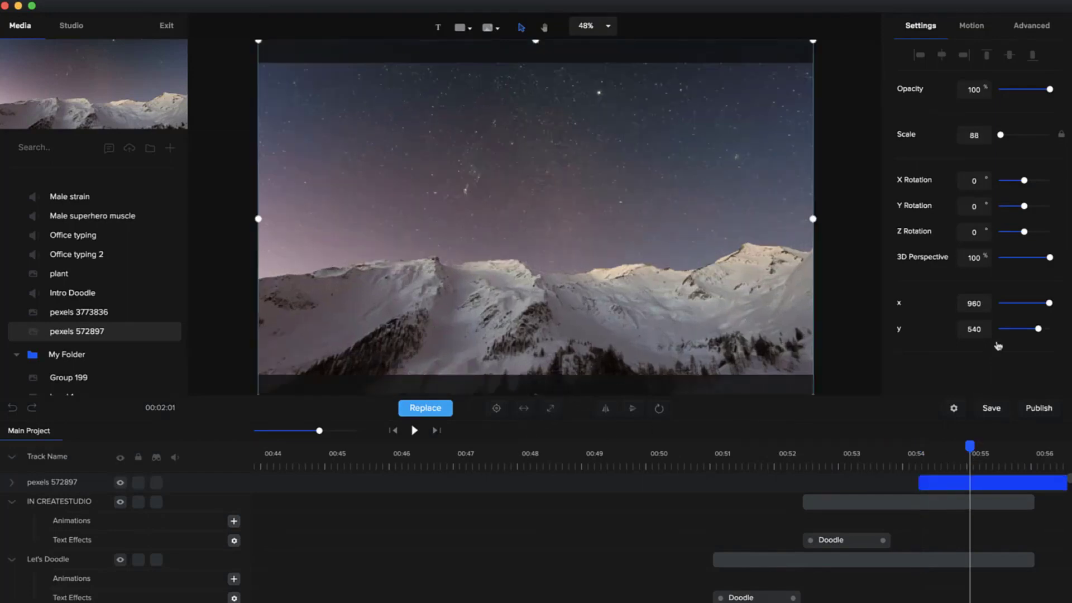
Set the photo's brightness to -10 and contrast to 20.
left_click(1031, 26)
scroll(982, 240, "down", 5)
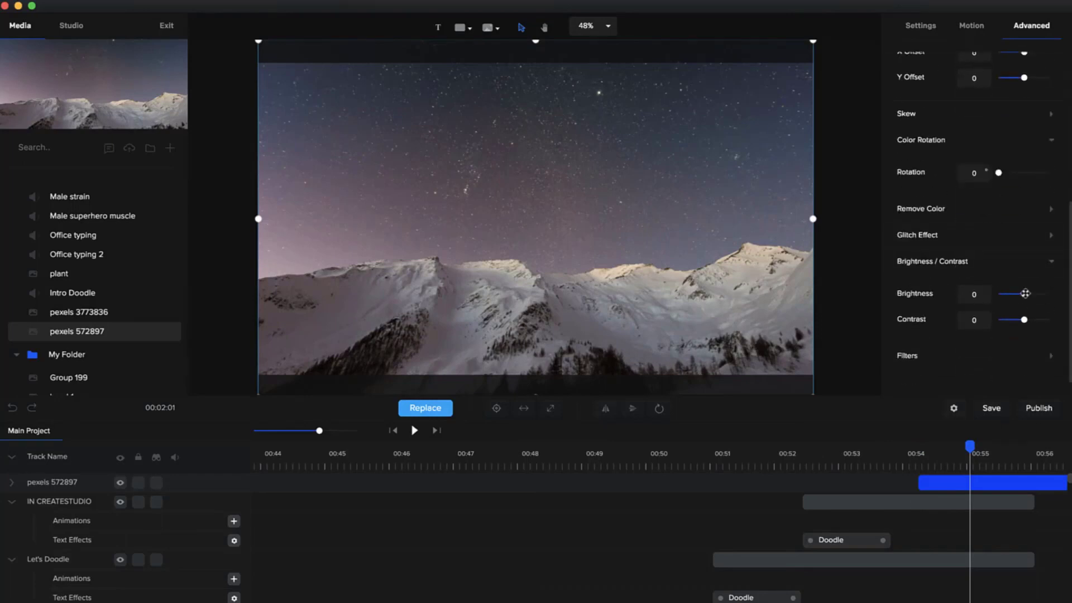
mouse_move(1025, 293)
left_mouse_down()
mouse_move(1047, 295)
mouse_move(1022, 296)
left_mouse_up()
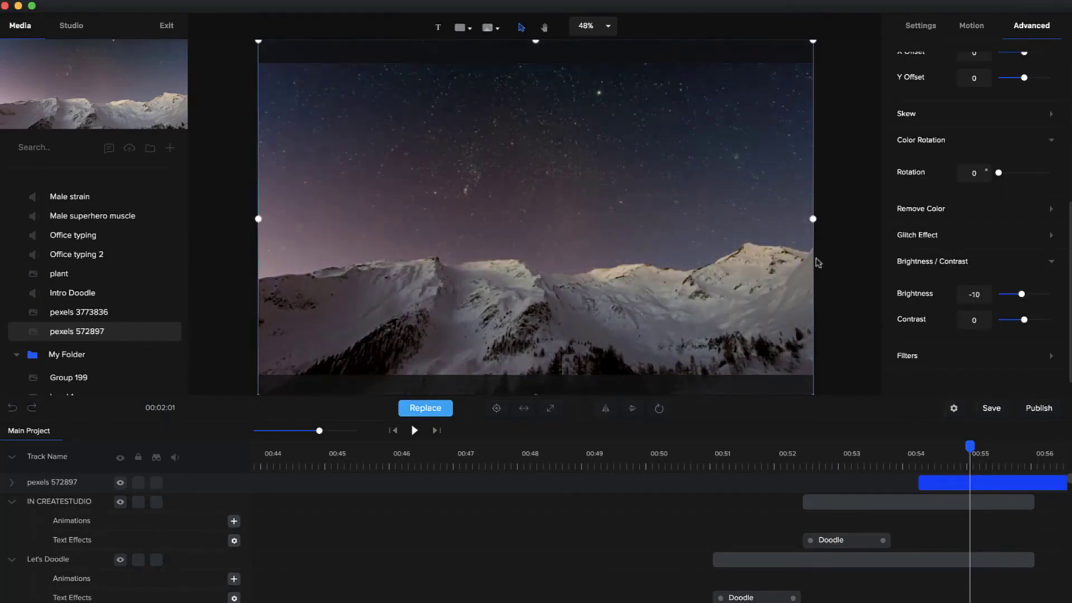
left_click_drag(1026, 321, 1029, 321)
Try the Grayscale, Sepia, Brownie and Vintage filters on the photo, then settle on Polaroid.
left_click(930, 357)
scroll(954, 301, "down", 3)
left_click(979, 272)
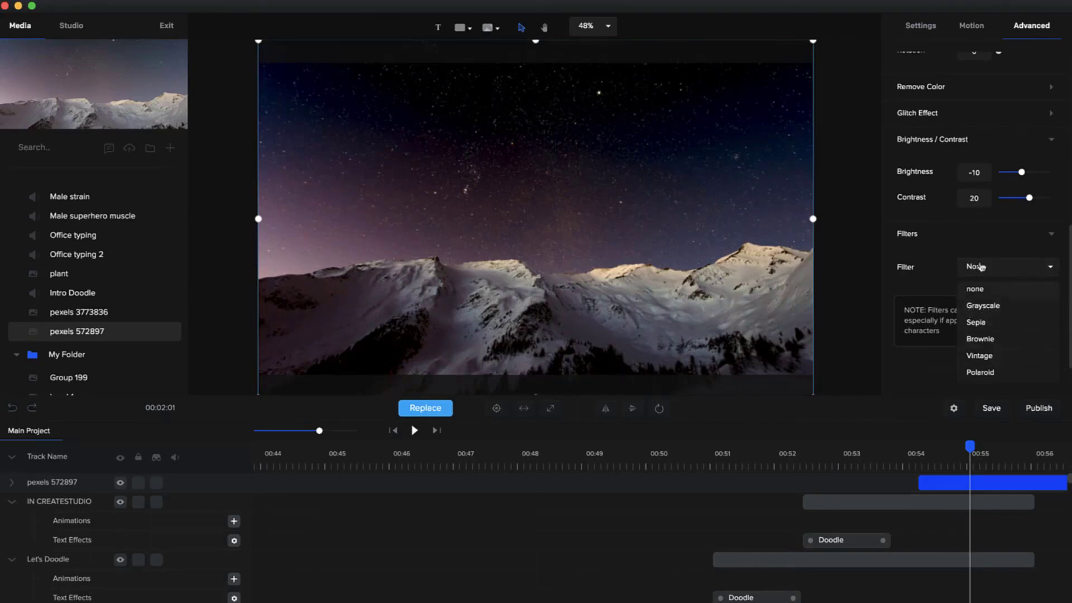
left_click(999, 308)
left_click(998, 273)
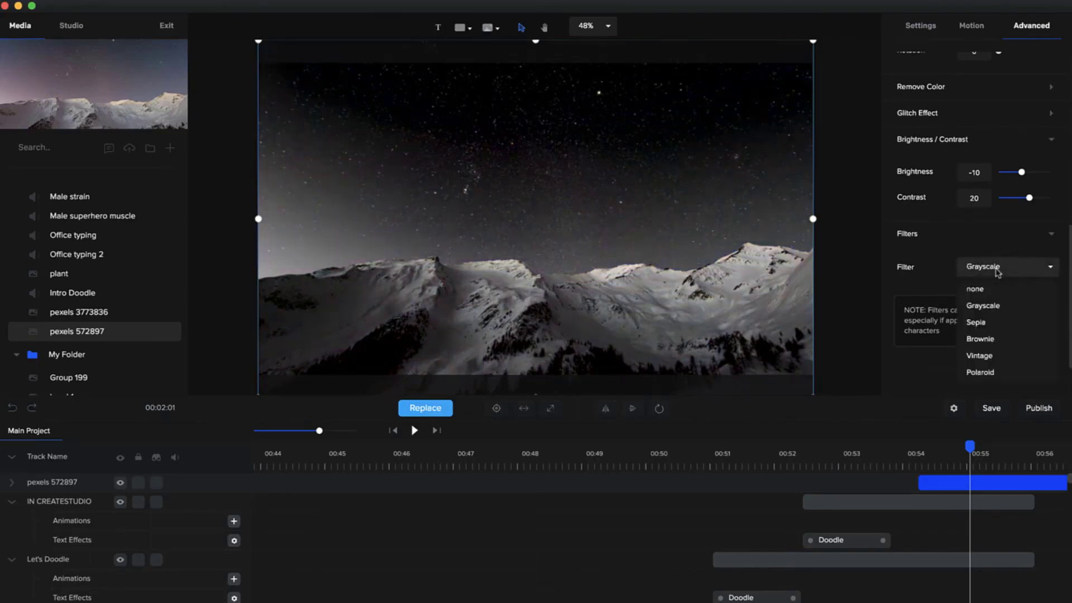
left_click(988, 327)
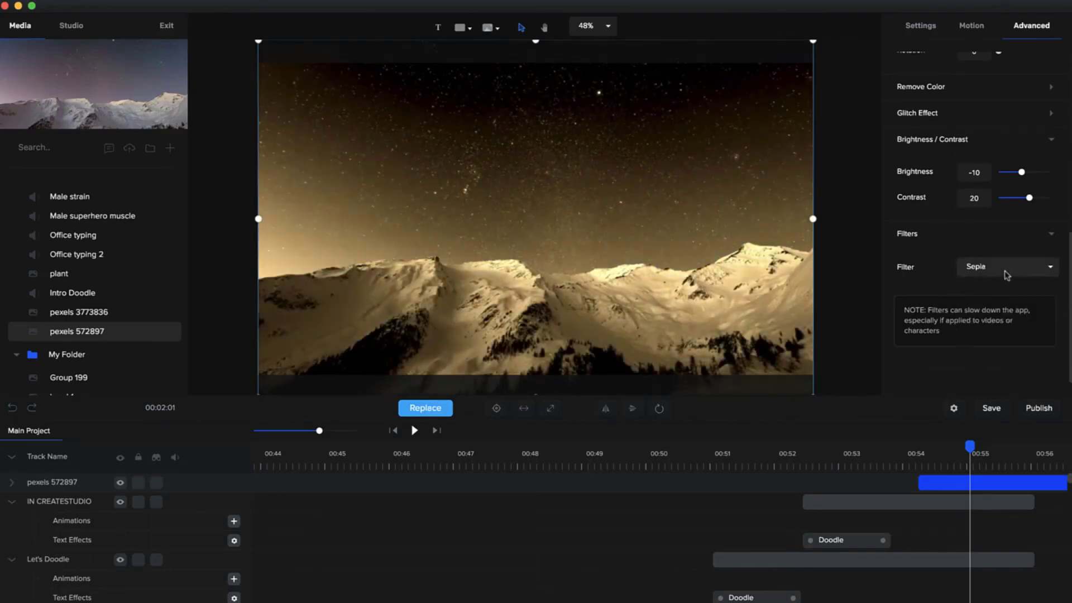
left_click(1007, 274)
left_click(991, 338)
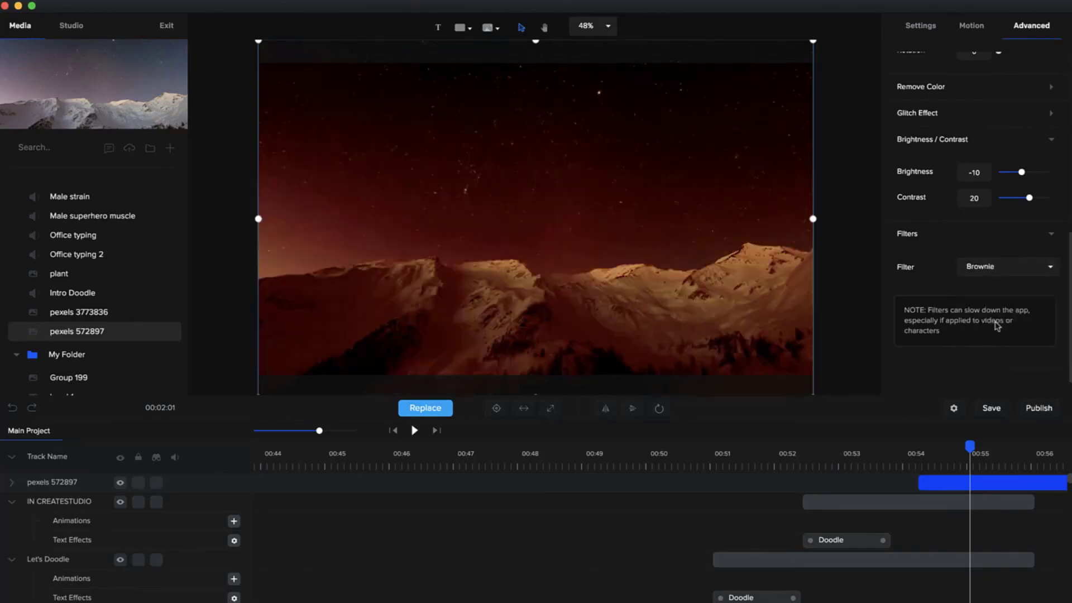
left_click(997, 278)
left_click(991, 359)
left_click(1006, 277)
left_click(993, 372)
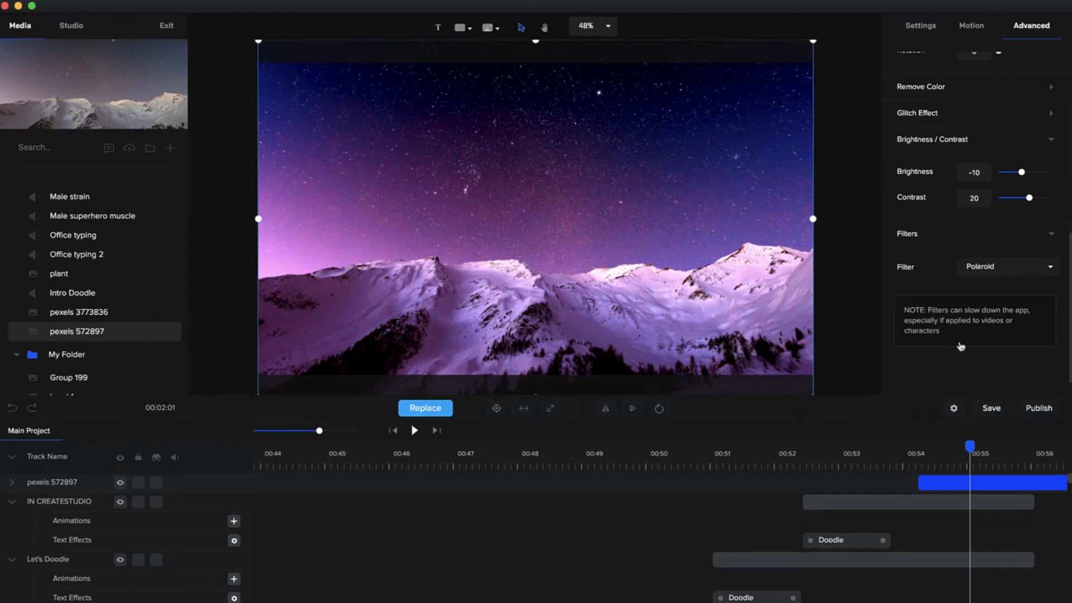
Scrub back from 00:54 to about 00:51.7 to review the hand writing the doodle text.
left_click(923, 456)
left_click(824, 457)
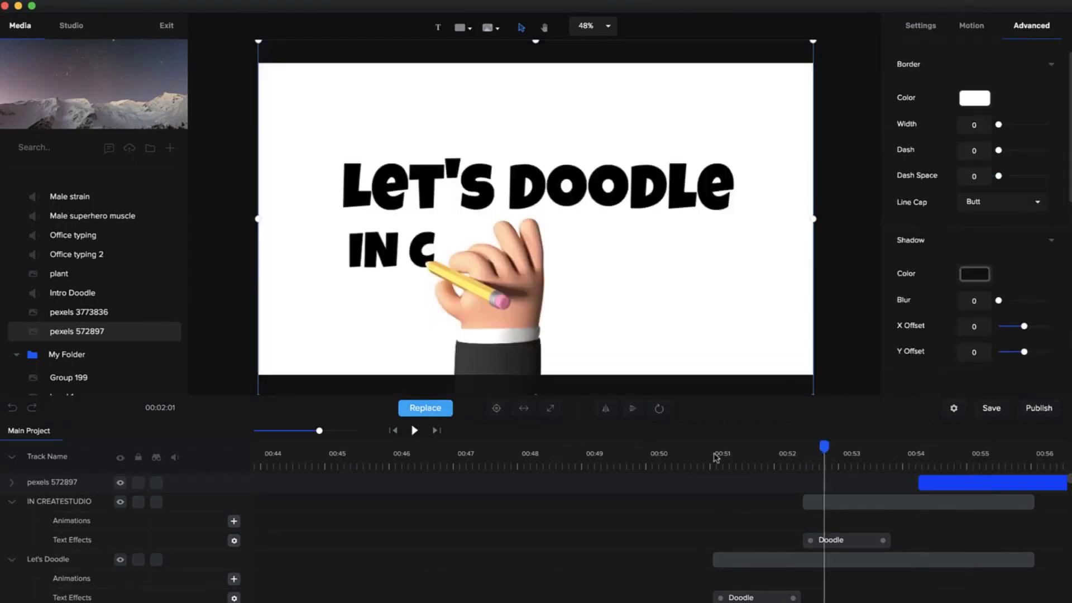
left_click(766, 456)
left_click_drag(698, 459, 882, 456)
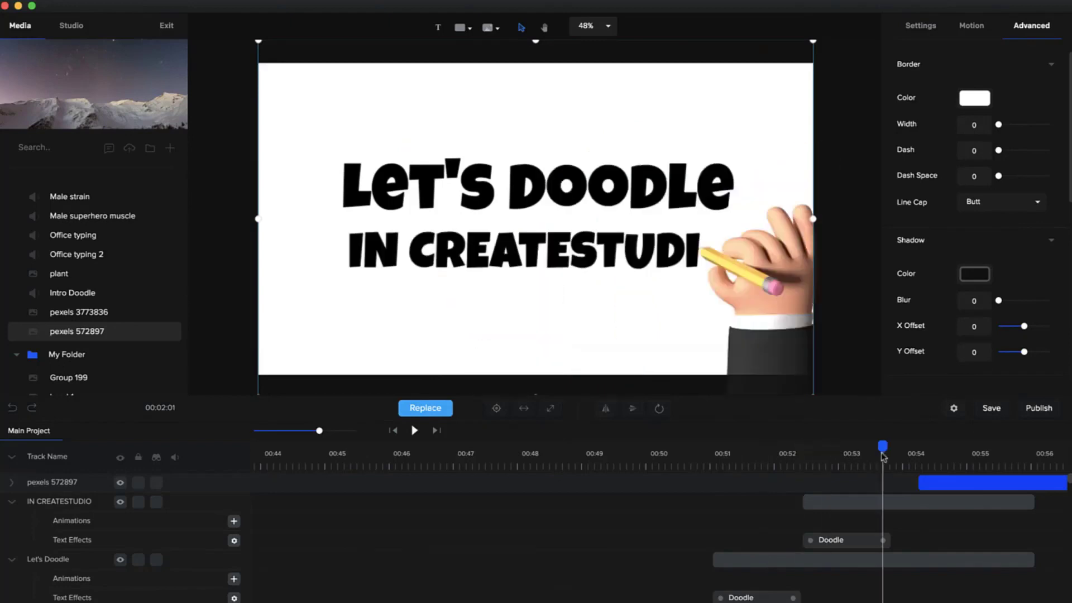